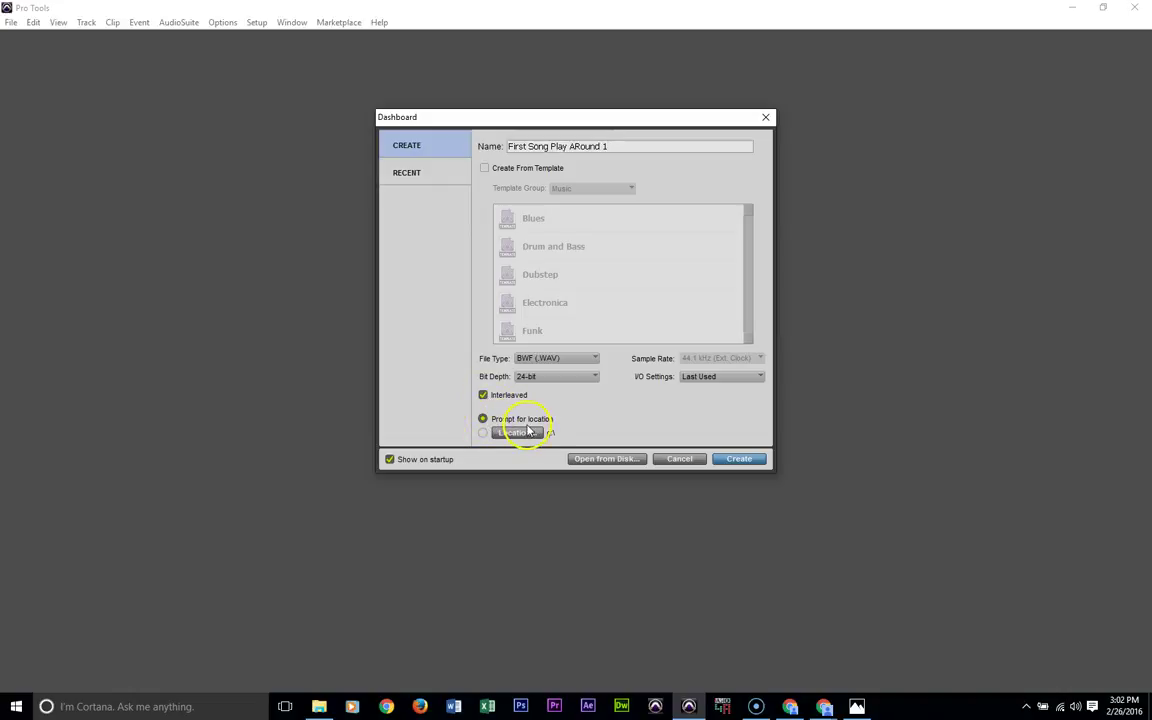
Step: Create the session and save it as First Song Play ARound 1 on the 60GB SS HD (G:) drive
left_click(748, 460)
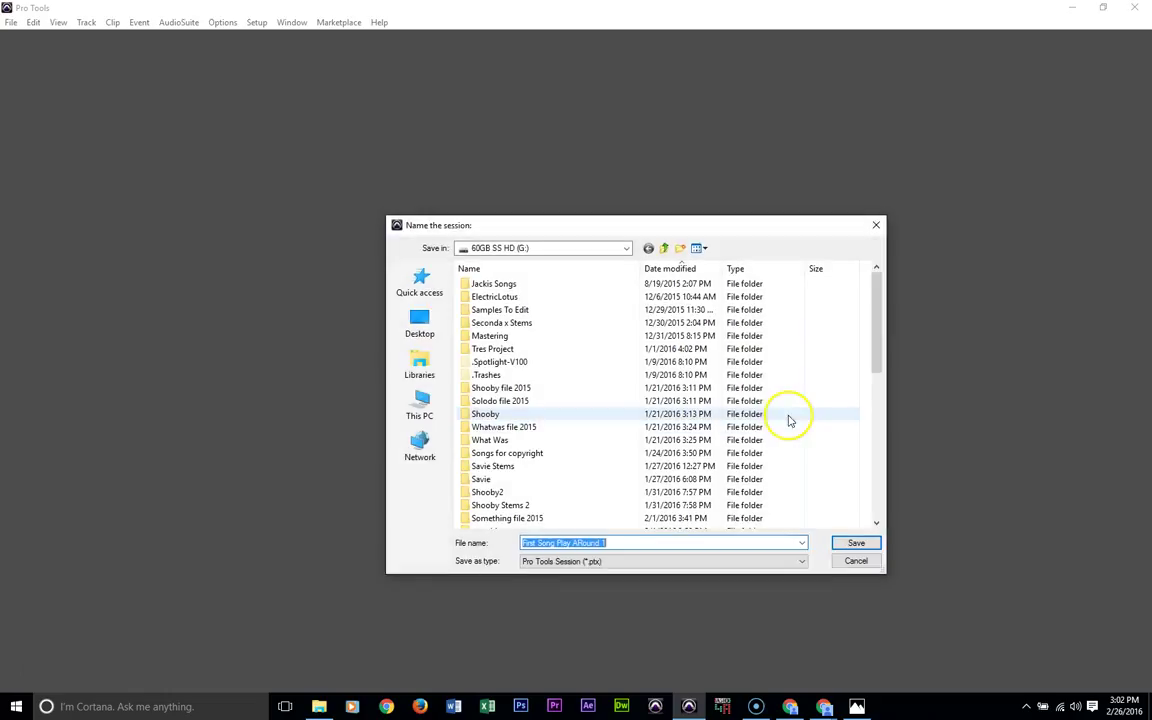
left_click(480, 250)
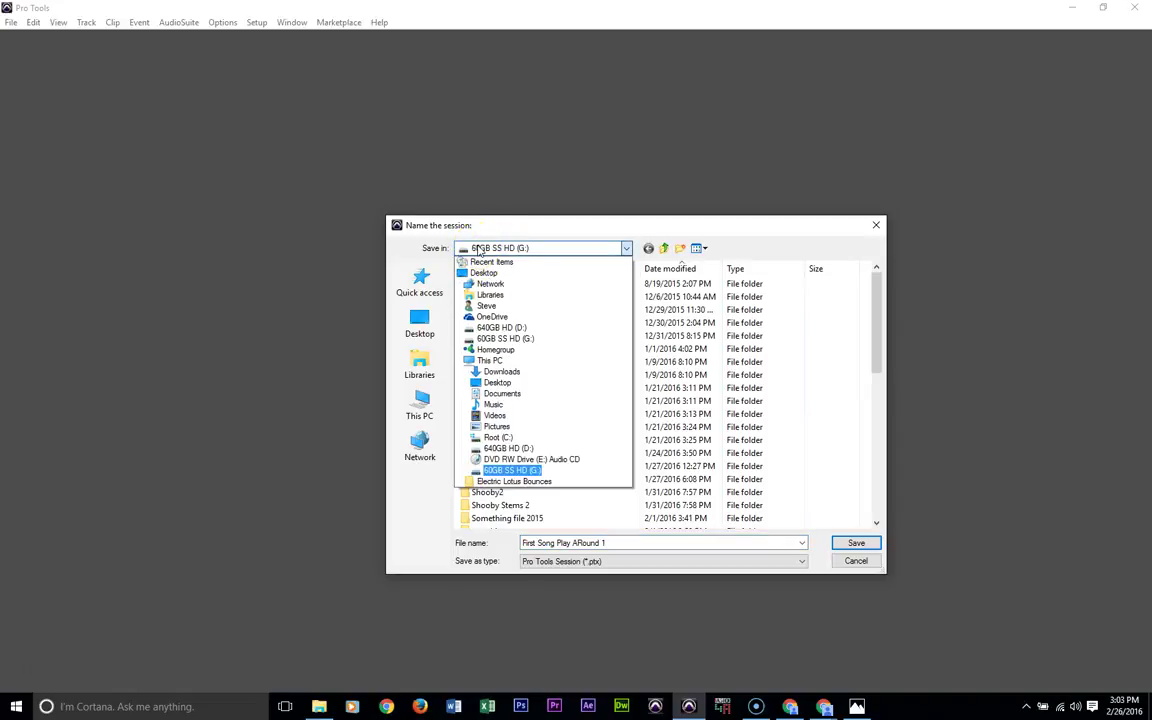
left_click(480, 250)
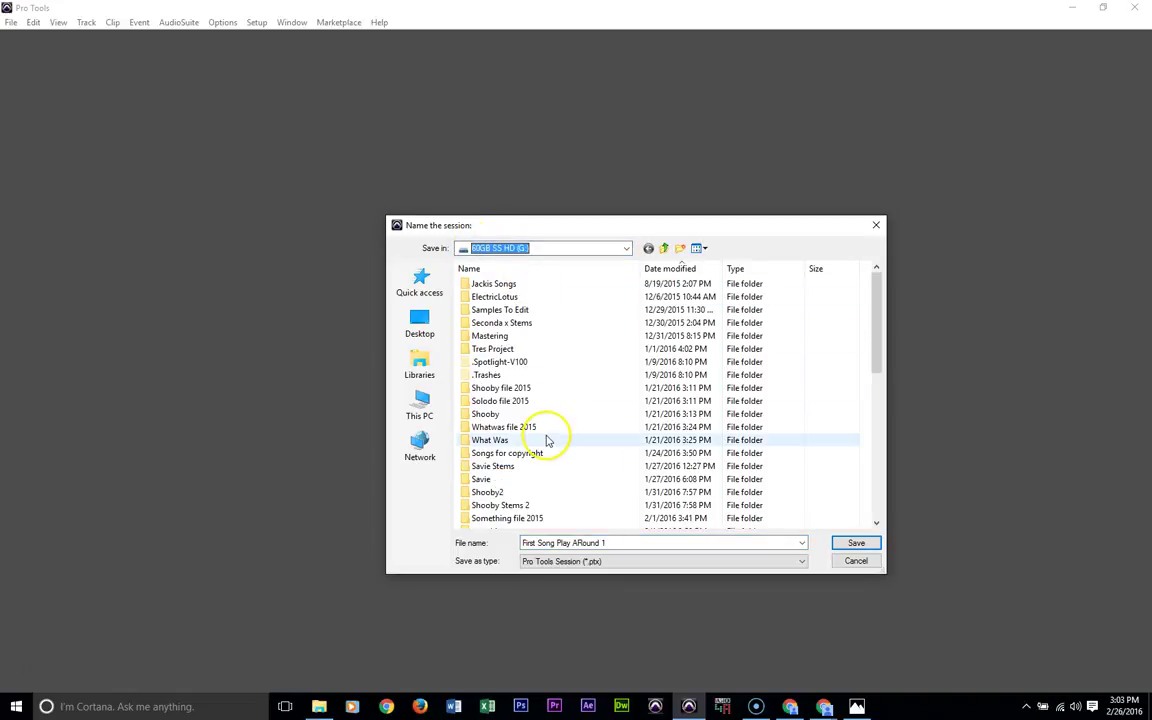
left_click(550, 545)
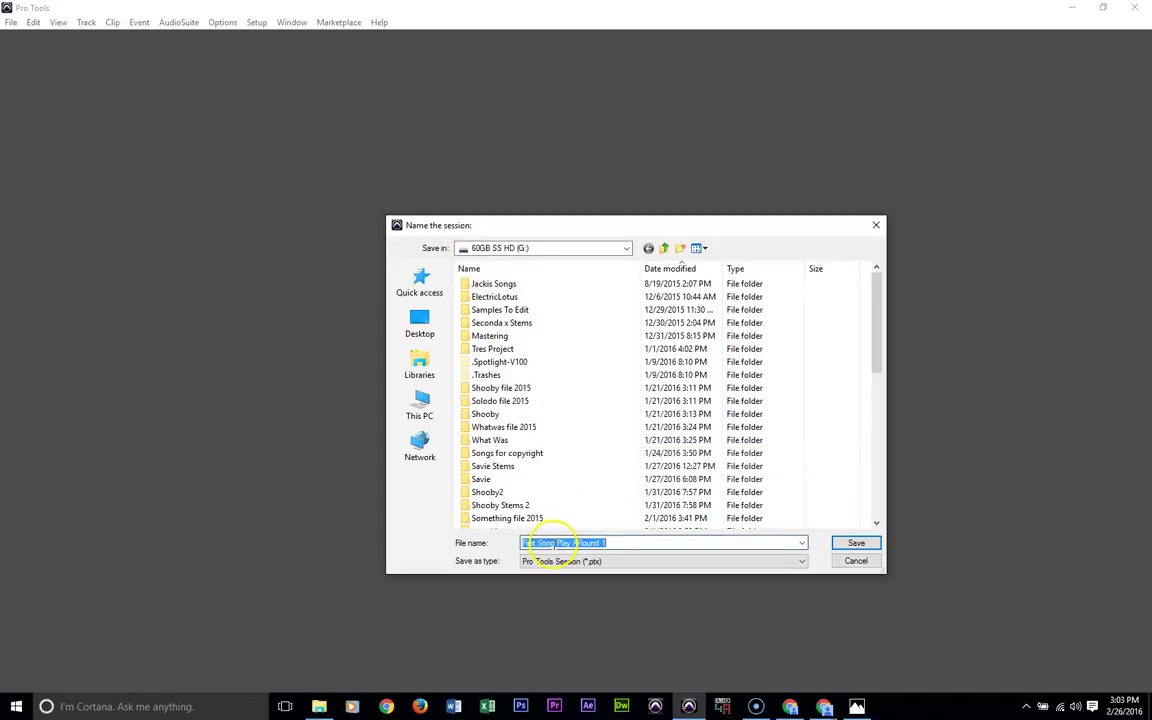
left_click(858, 544)
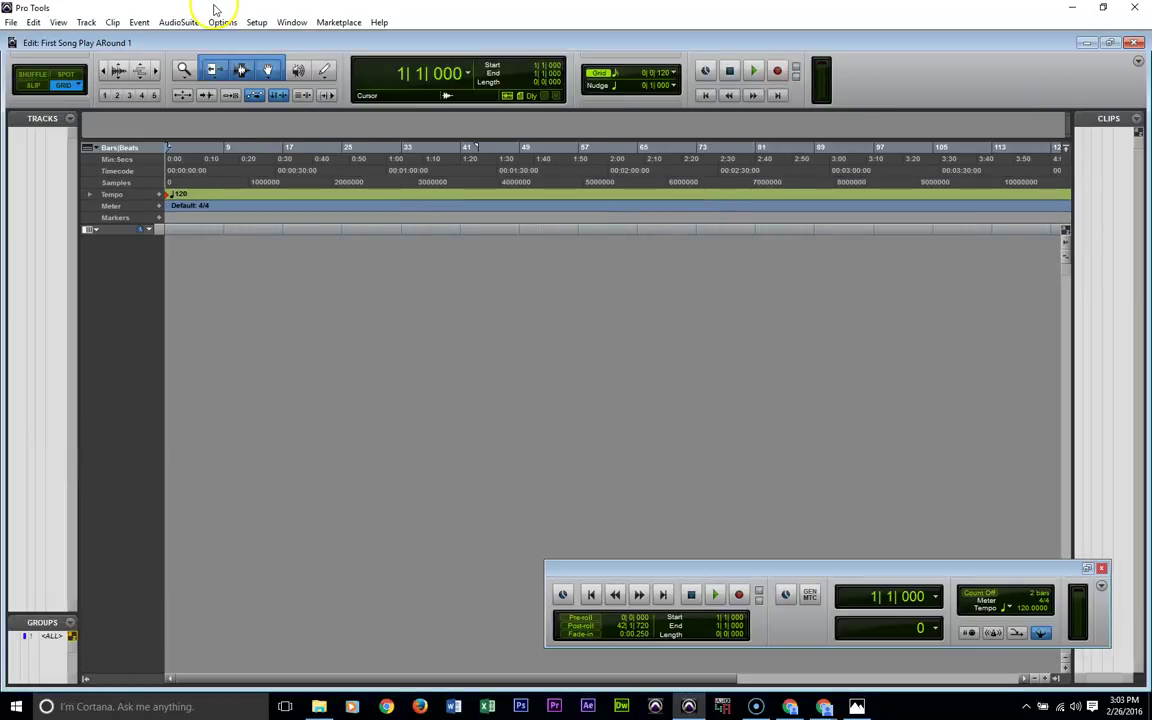
Step: Add one new stereo instrument track timed in ticks to the session
left_click(86, 22)
left_click(89, 37)
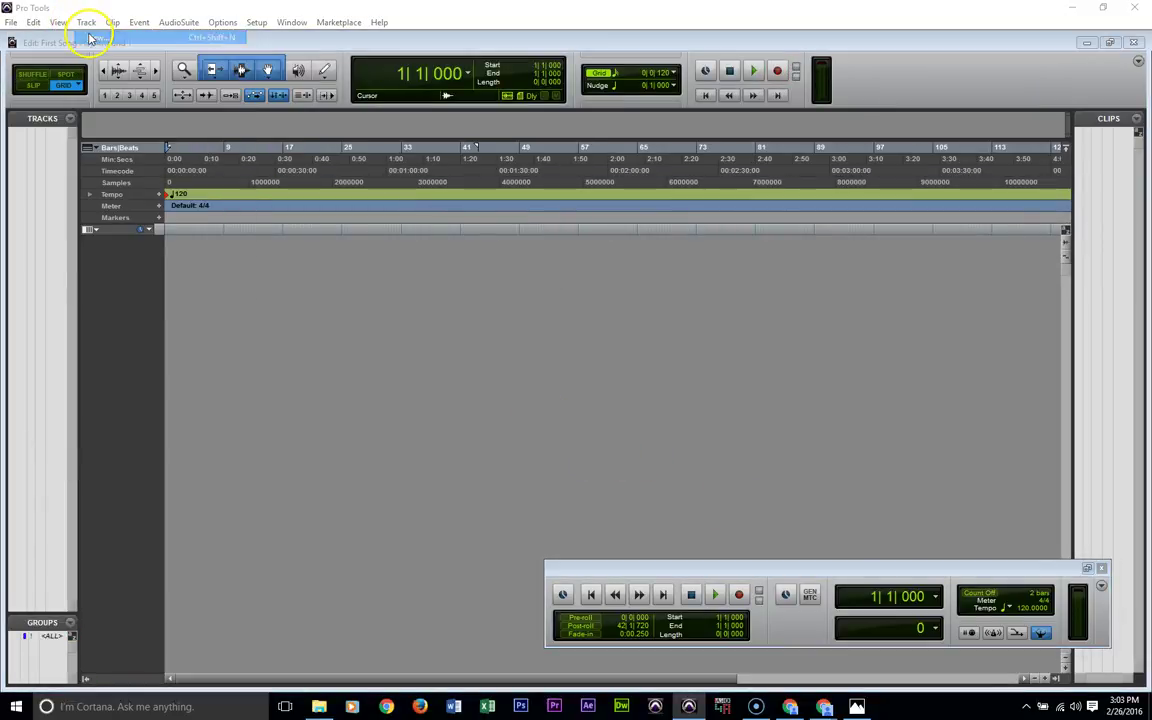
left_click(490, 241)
left_click(499, 255)
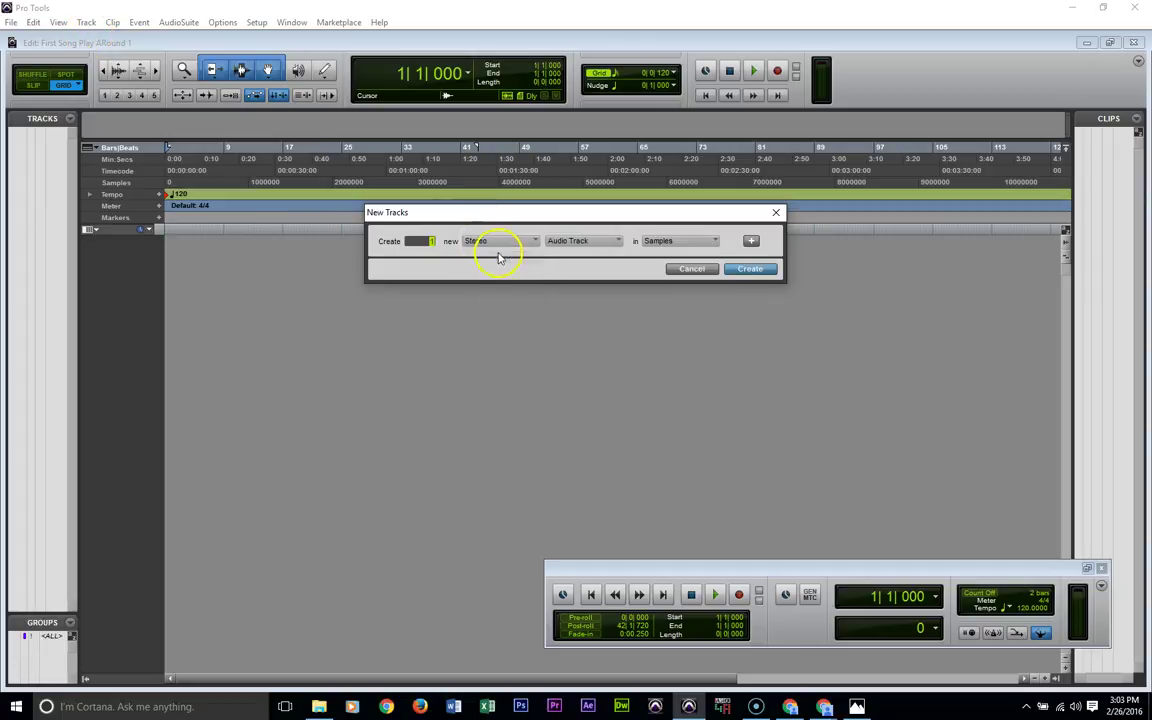
left_click(585, 242)
left_click(607, 309)
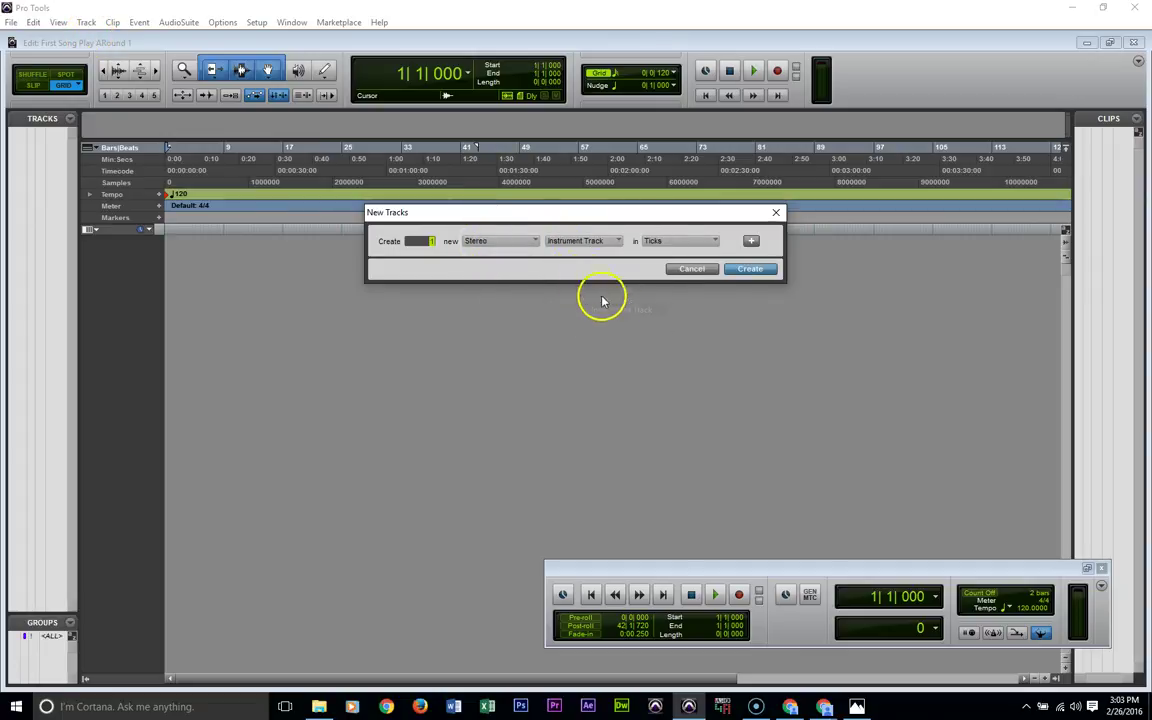
left_click(750, 268)
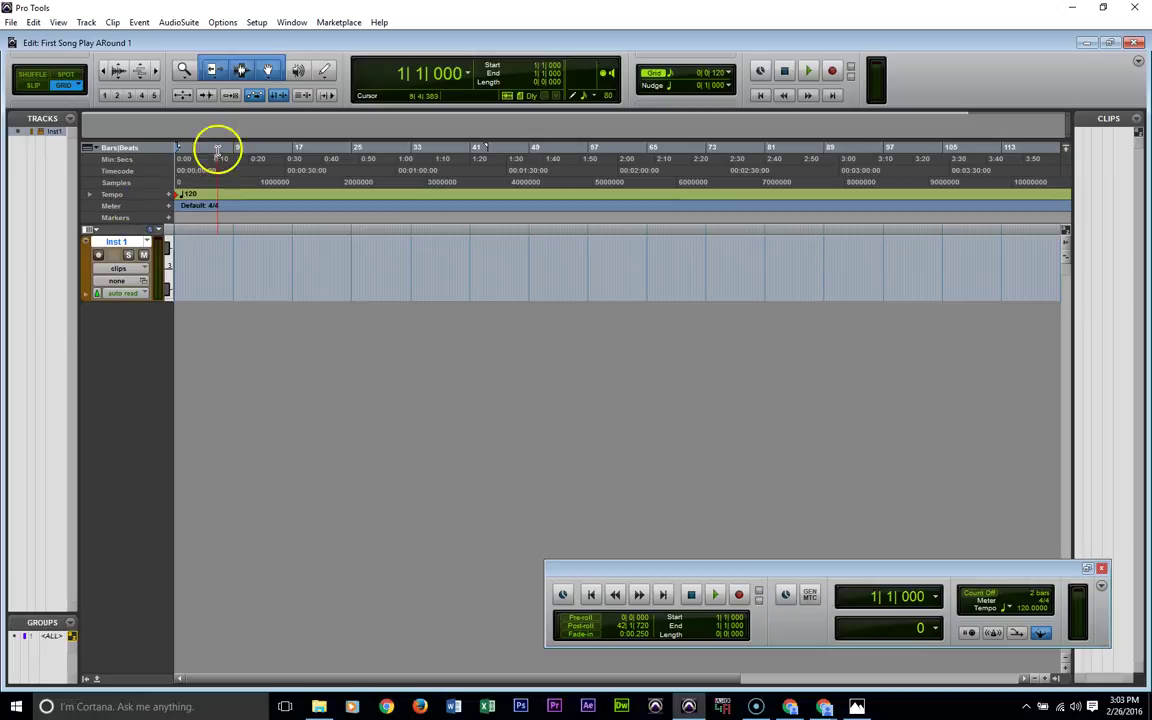
Step: Switch from the Edit window to the Mix window
left_click(294, 24)
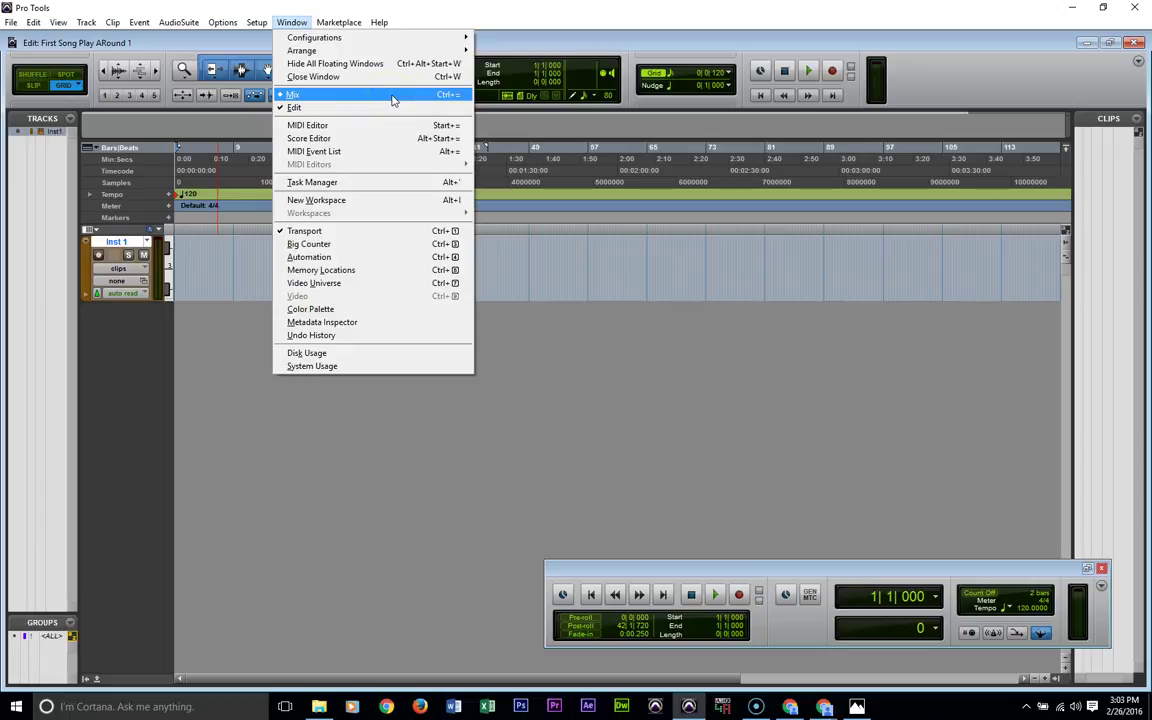
left_click_drag(386, 99, 384, 98)
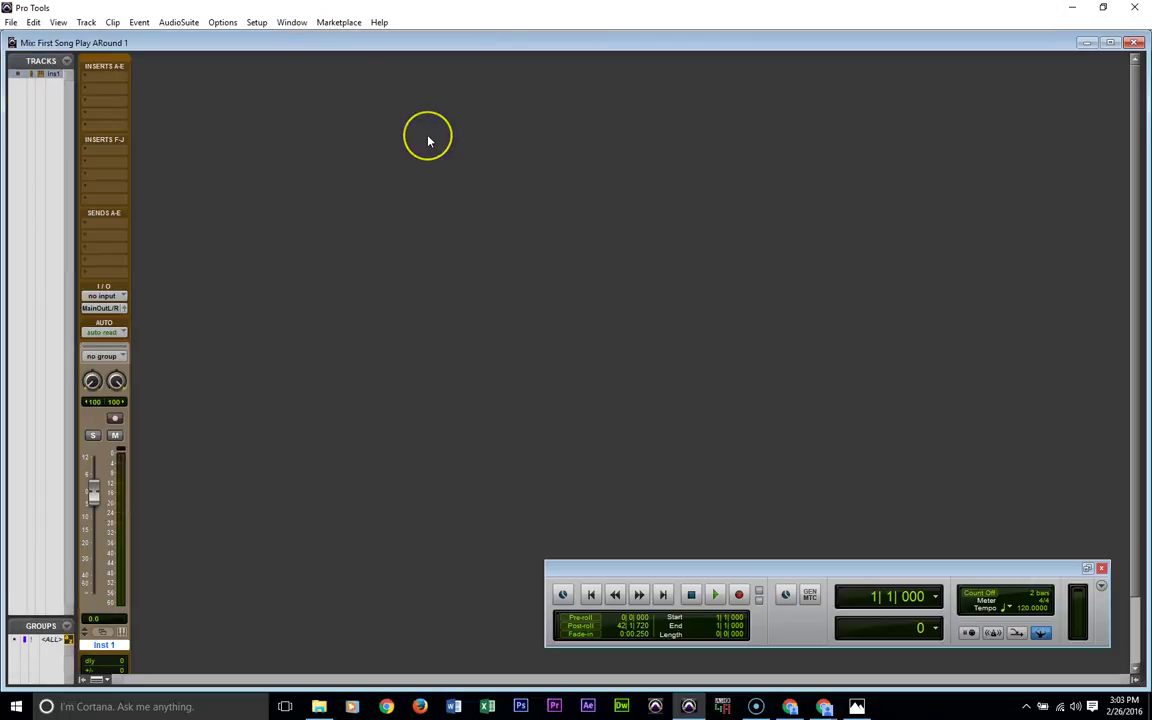
key("ctrl+equal")
key("ctrl+equal")
Step: Insert the Mini Grand (stereo) instrument plug-in in the first insert slot of Inst 1 and record-enable the track
left_click(107, 83)
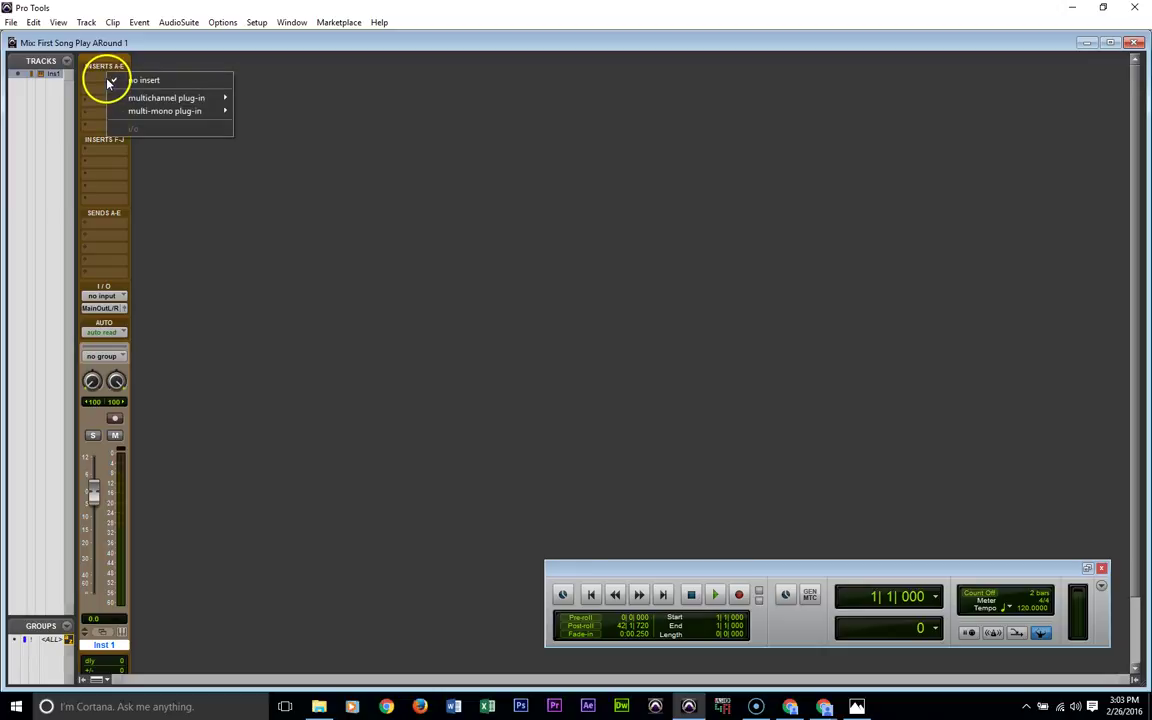
mouse_move(219, 98)
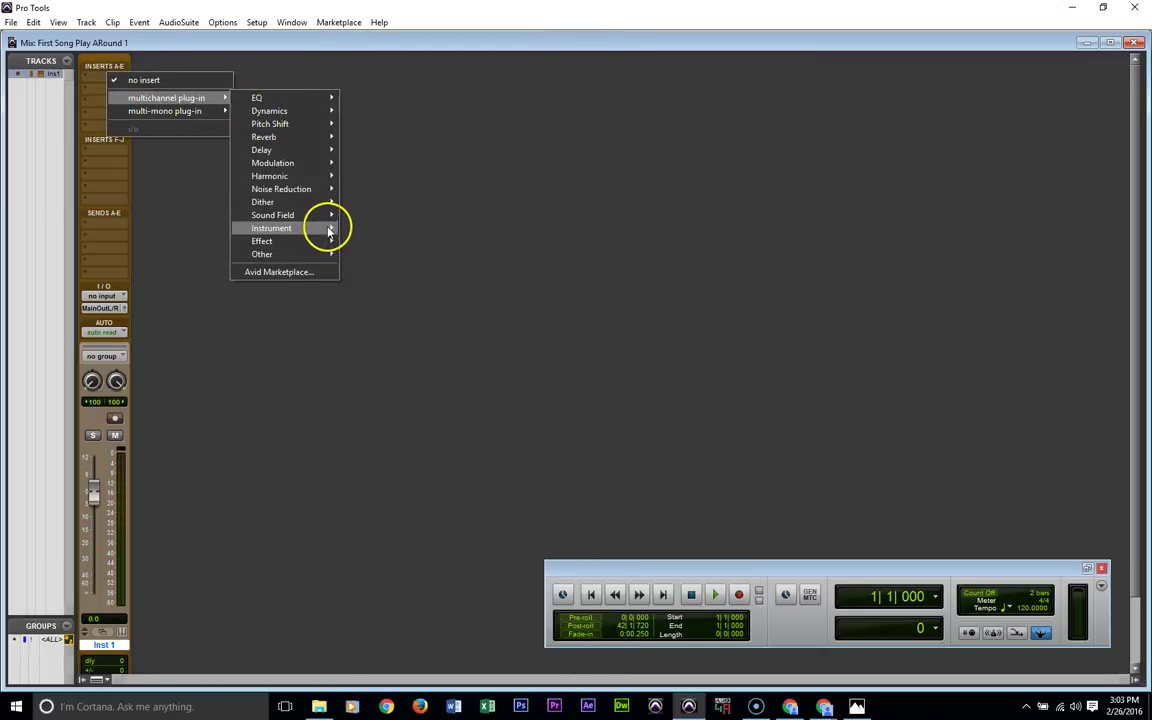
mouse_move(329, 229)
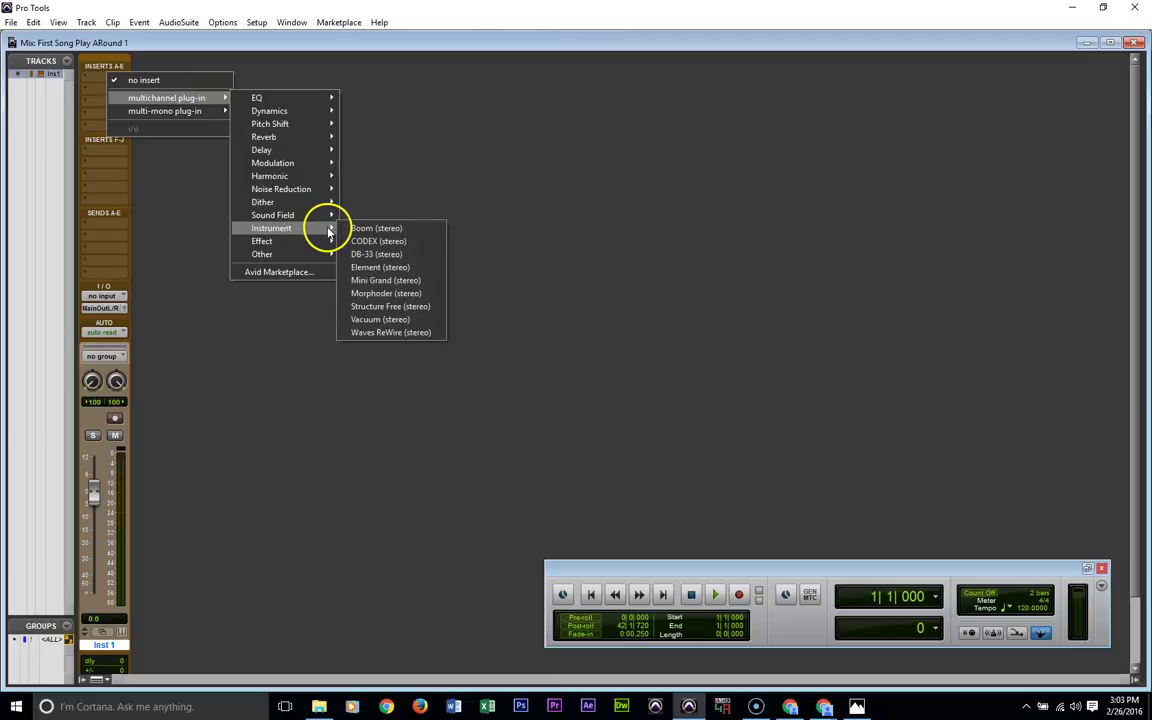
left_click(406, 285)
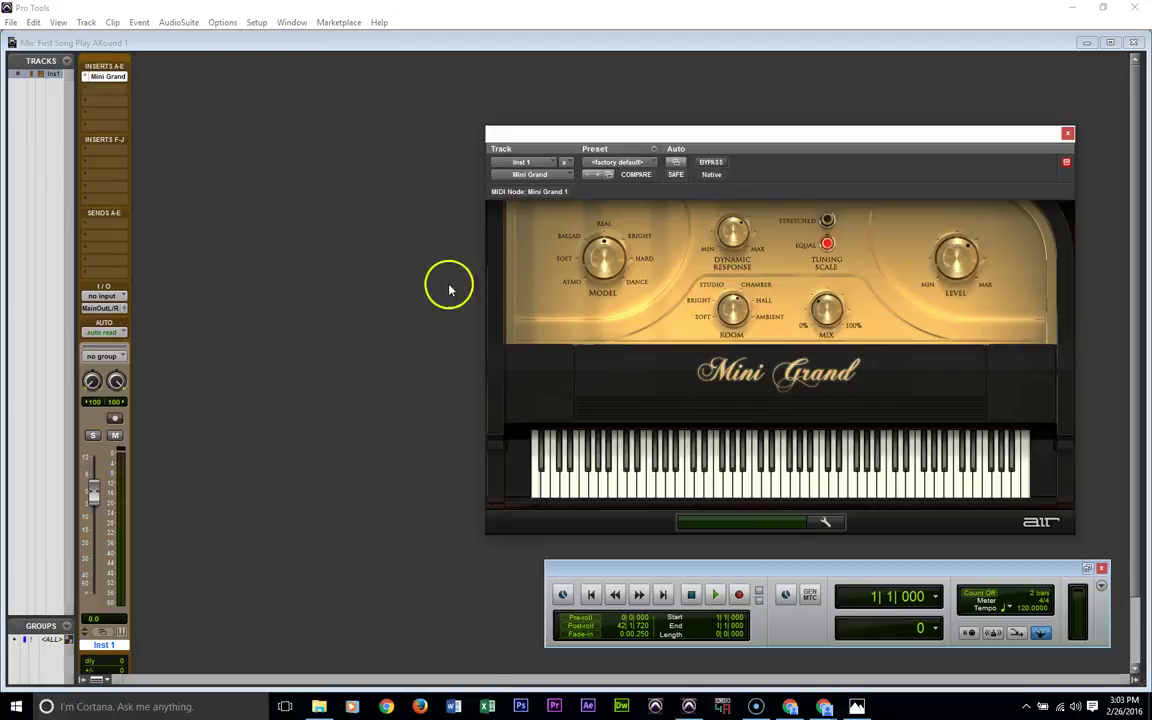
left_click(772, 508)
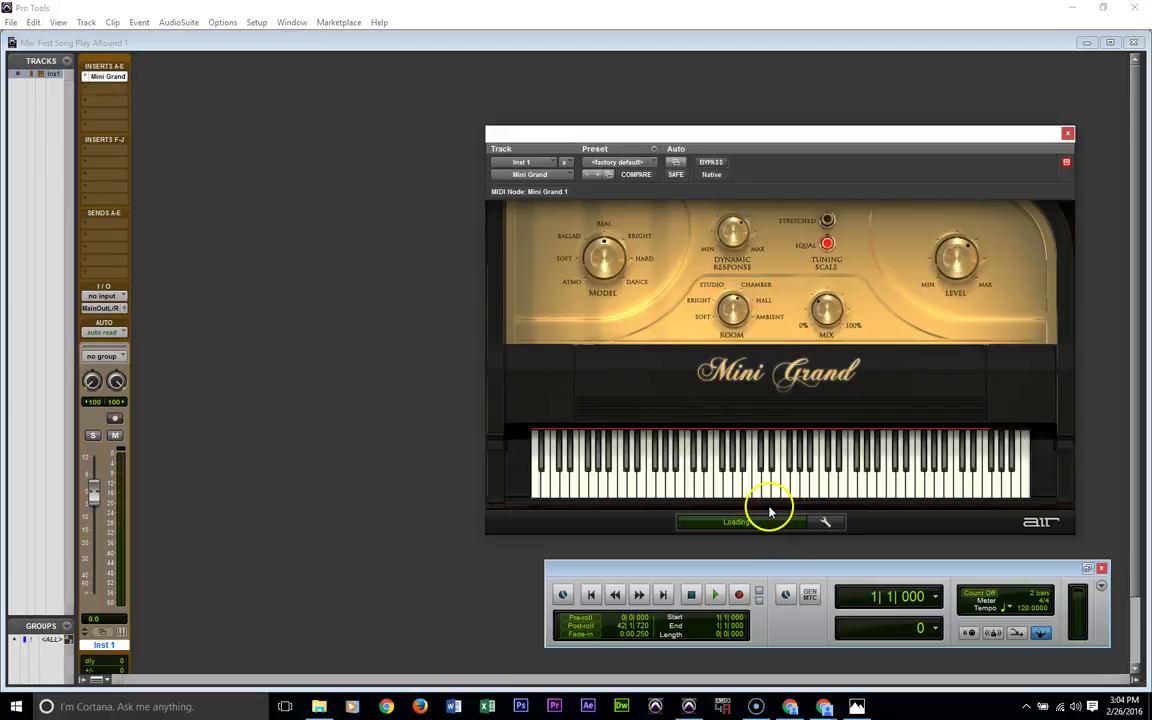
left_click(115, 421)
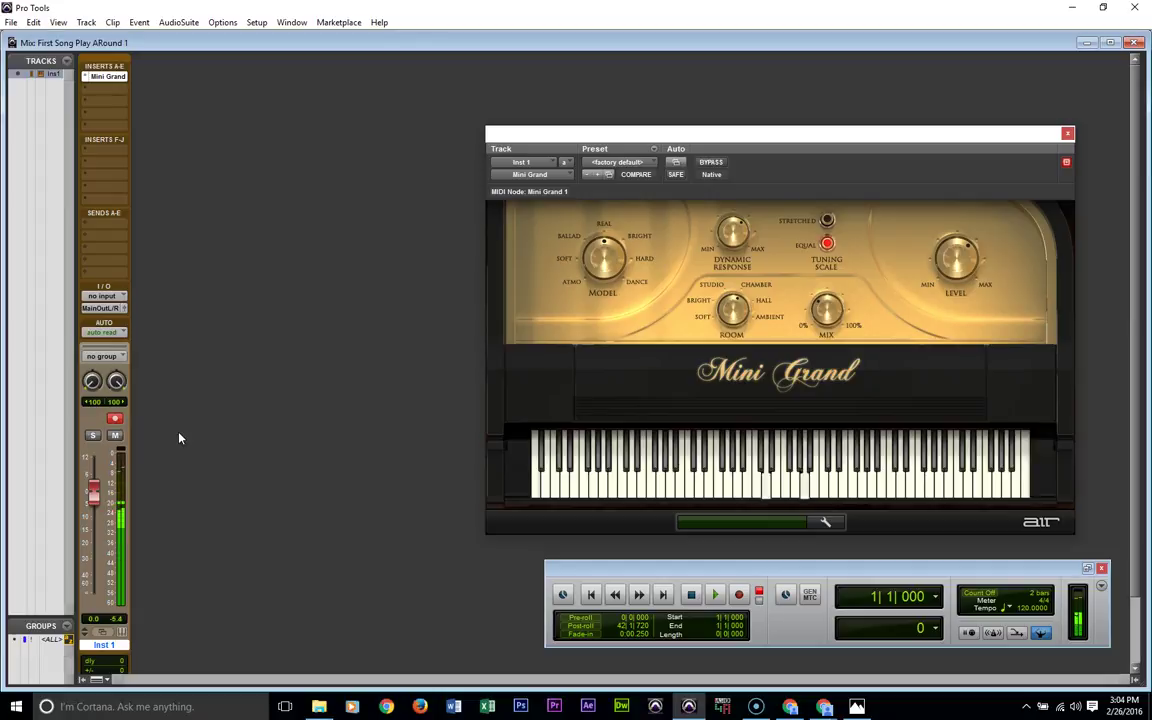
left_click(714, 546)
Step: Close the Transport window and show it again
left_click(1101, 568)
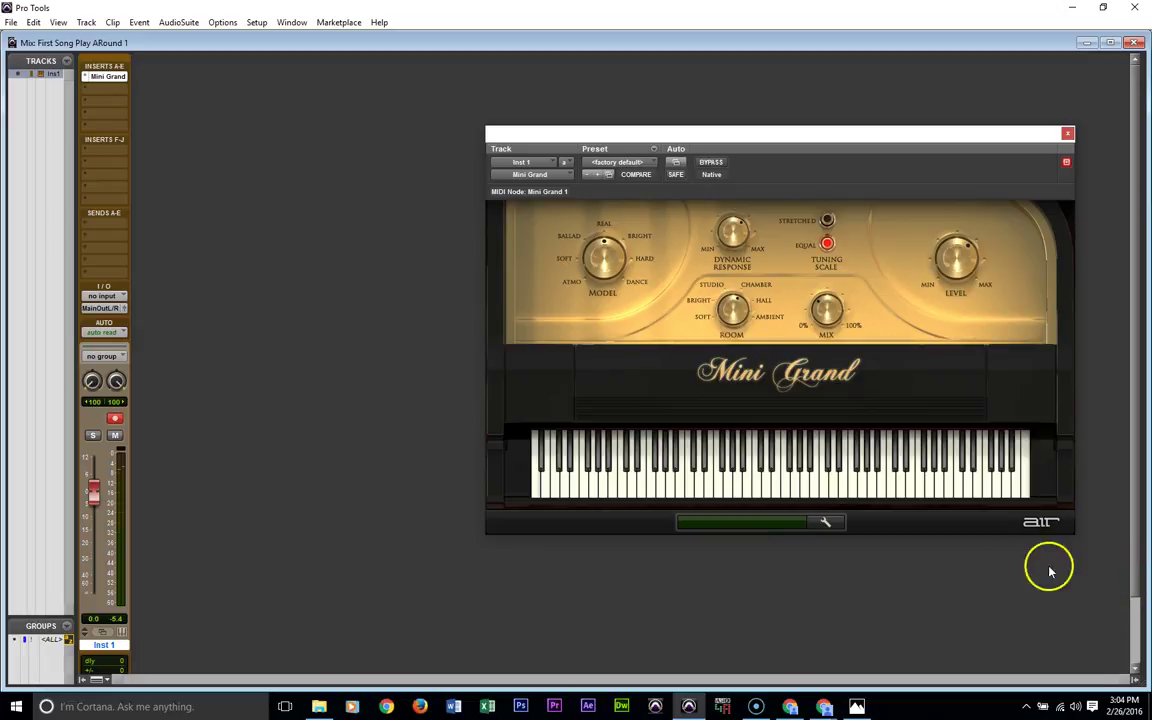
left_click(292, 22)
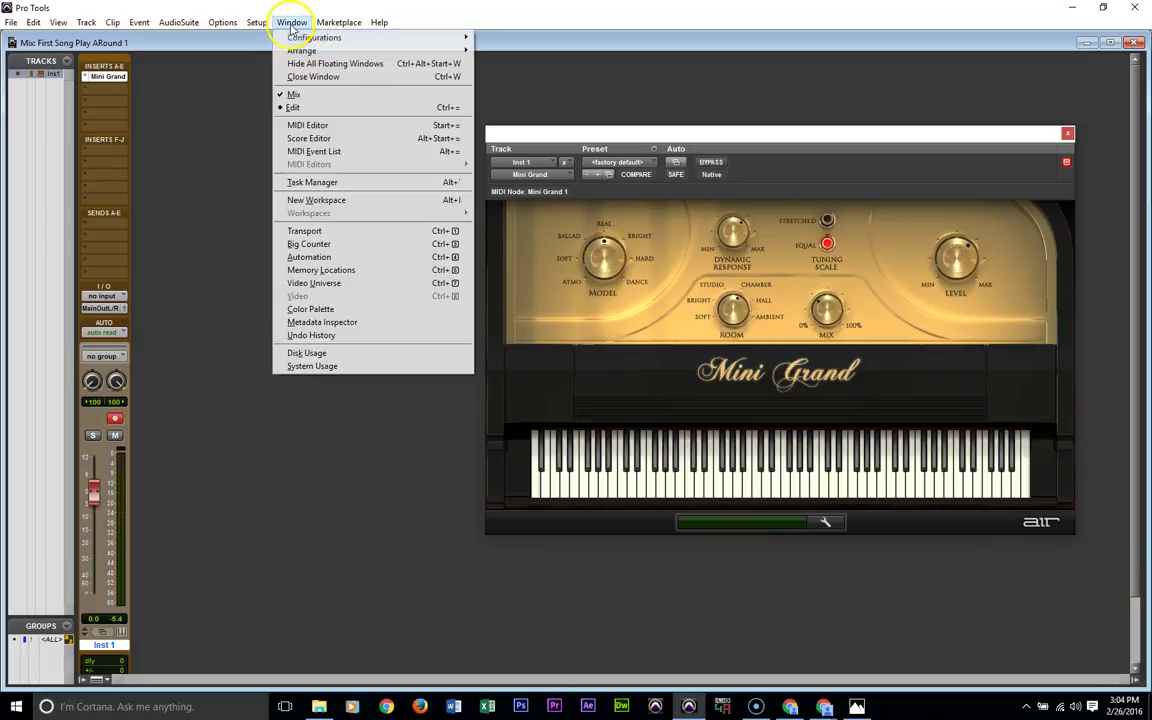
left_click(330, 231)
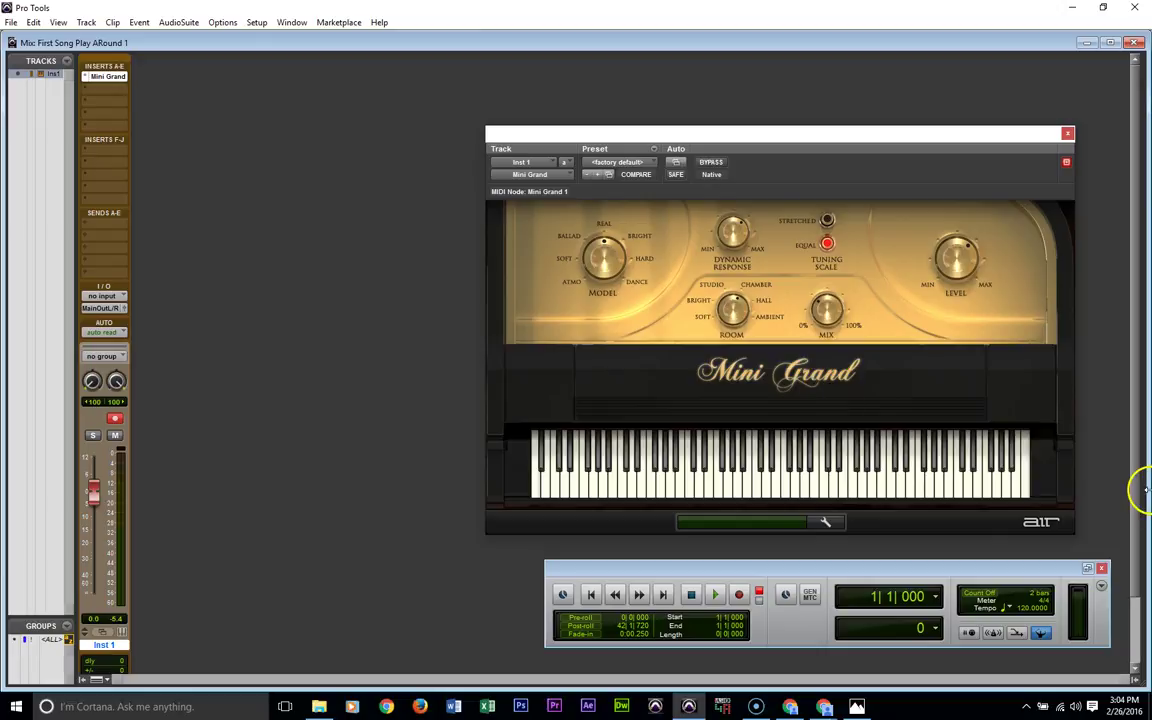
Step: Turn the Transport window's expanded view off and back on
left_click(1102, 588)
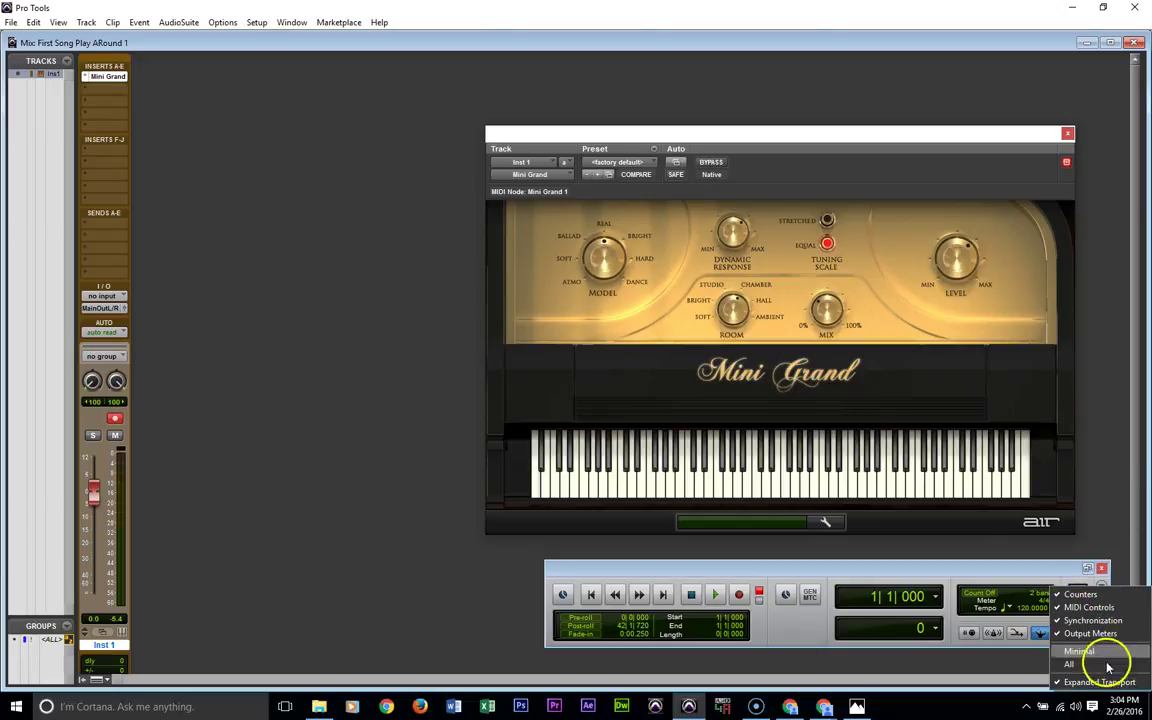
left_click(1094, 680)
left_click(1100, 587)
left_click(1105, 684)
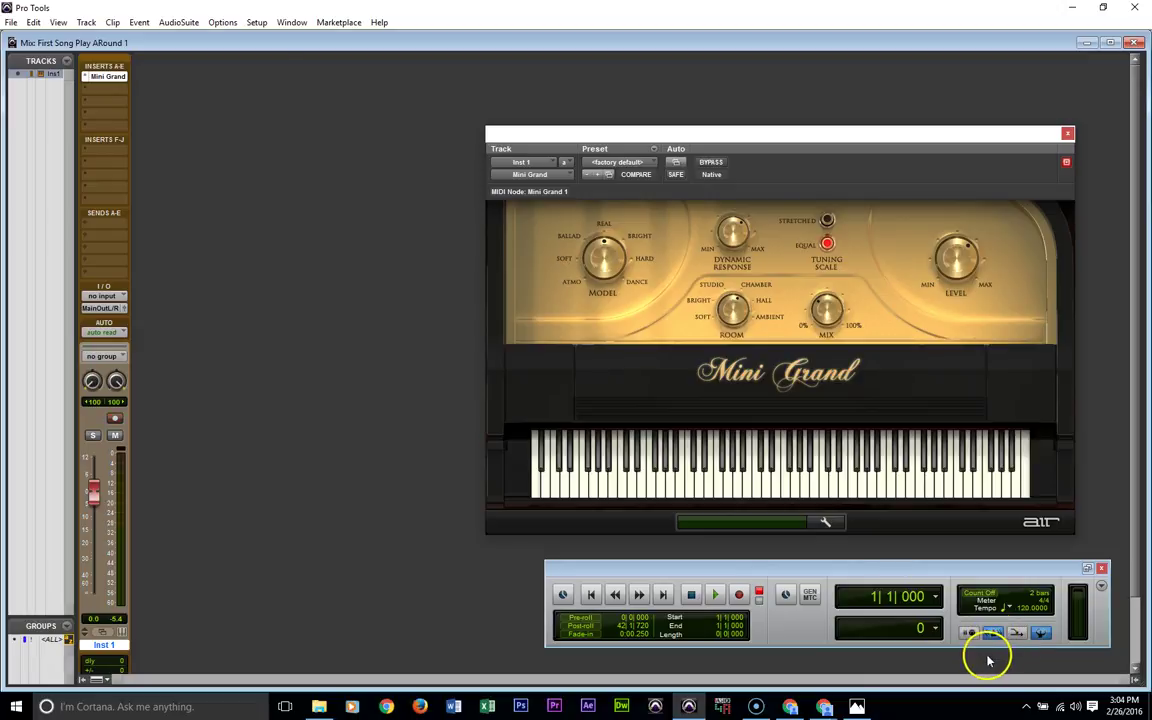
Step: Create a click track and start playback to hear the metronome
left_click(86, 22)
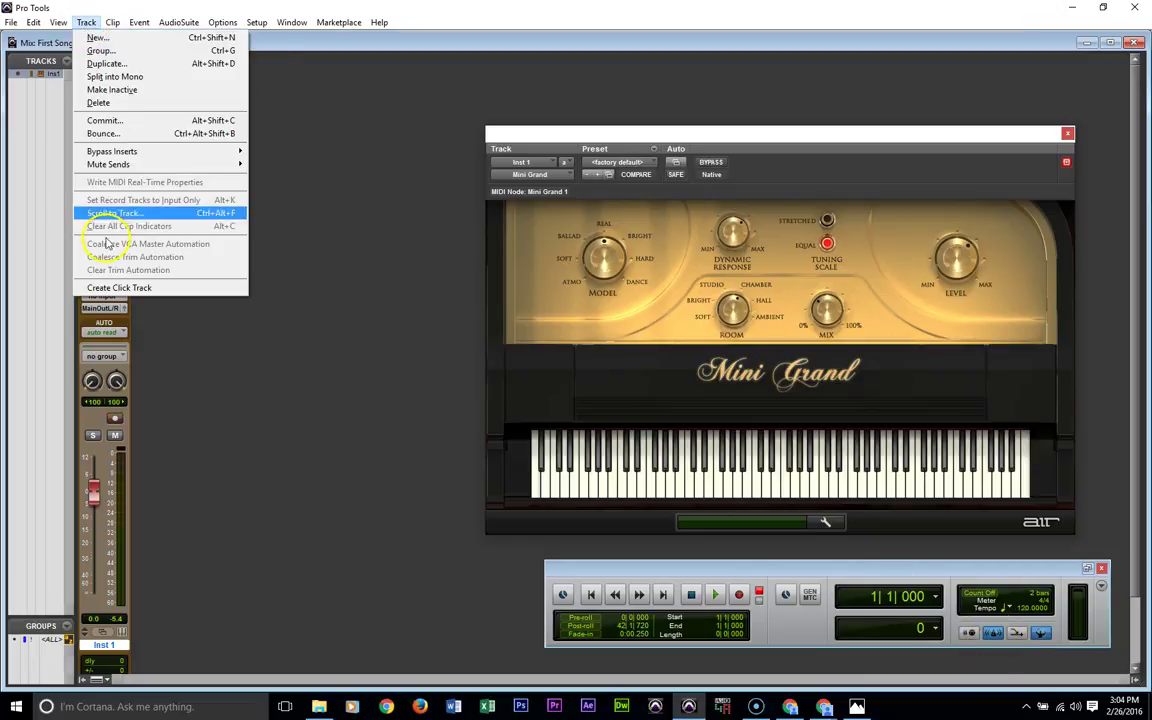
left_click(106, 287)
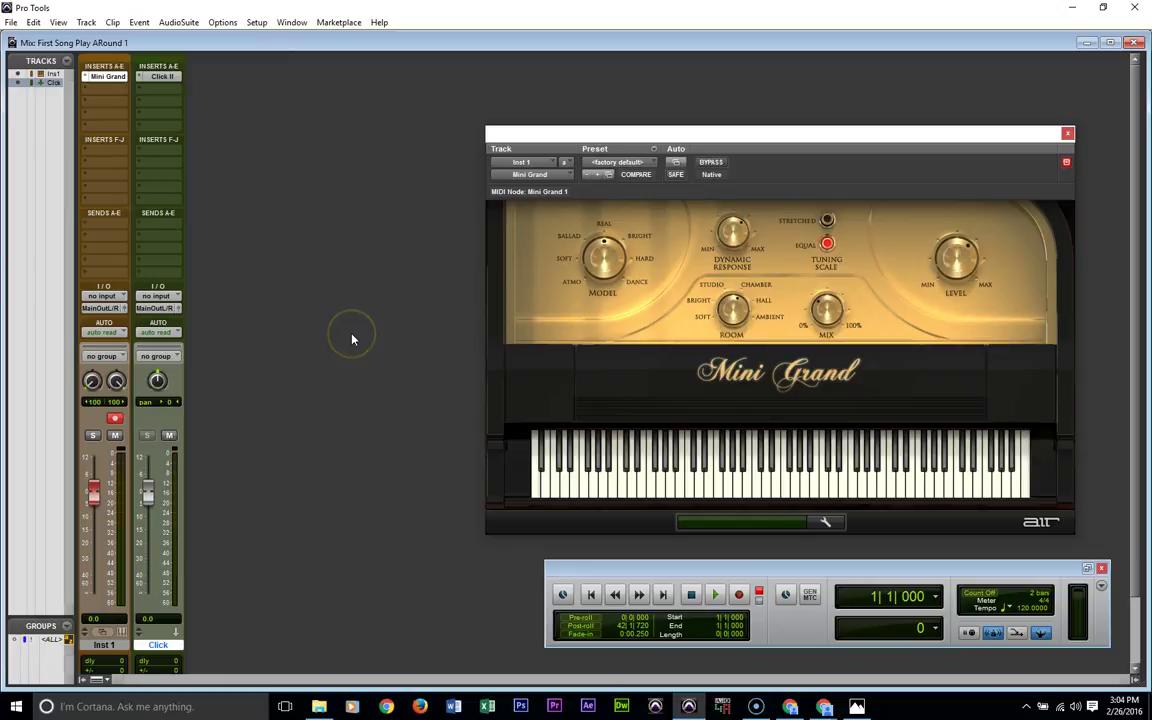
key("space")
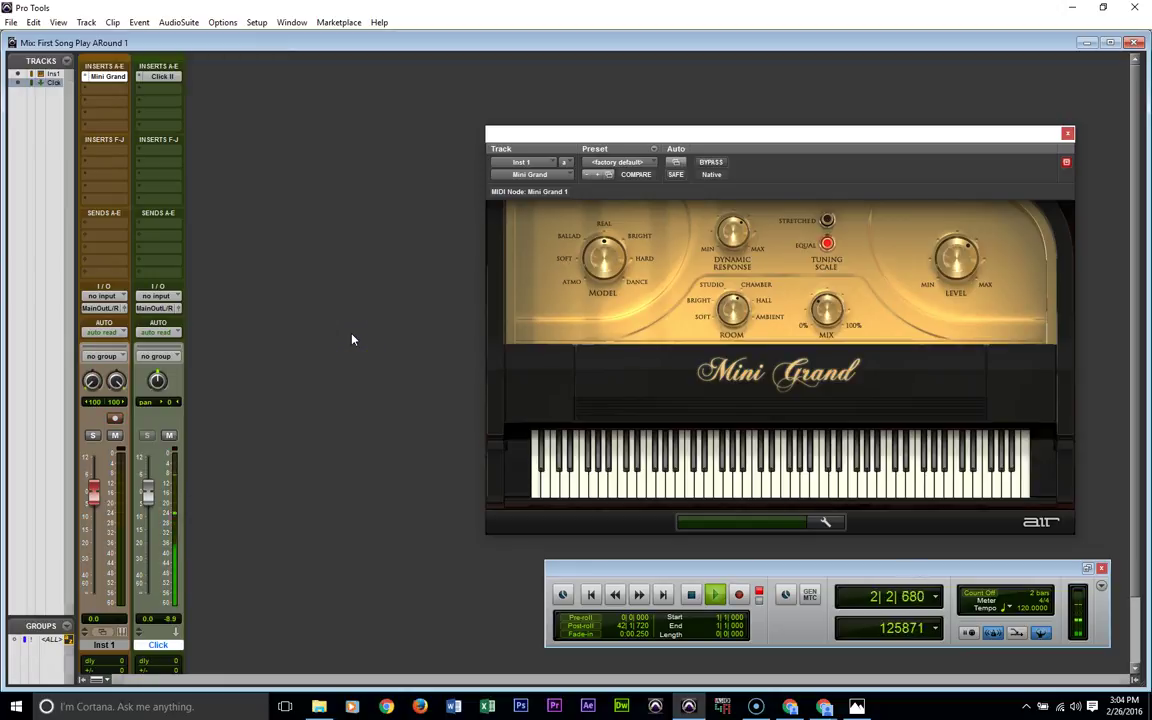
Step: Switch to the Edit window and set the tempo at the start of the session to 140 BPM
key("ctrl+equal")
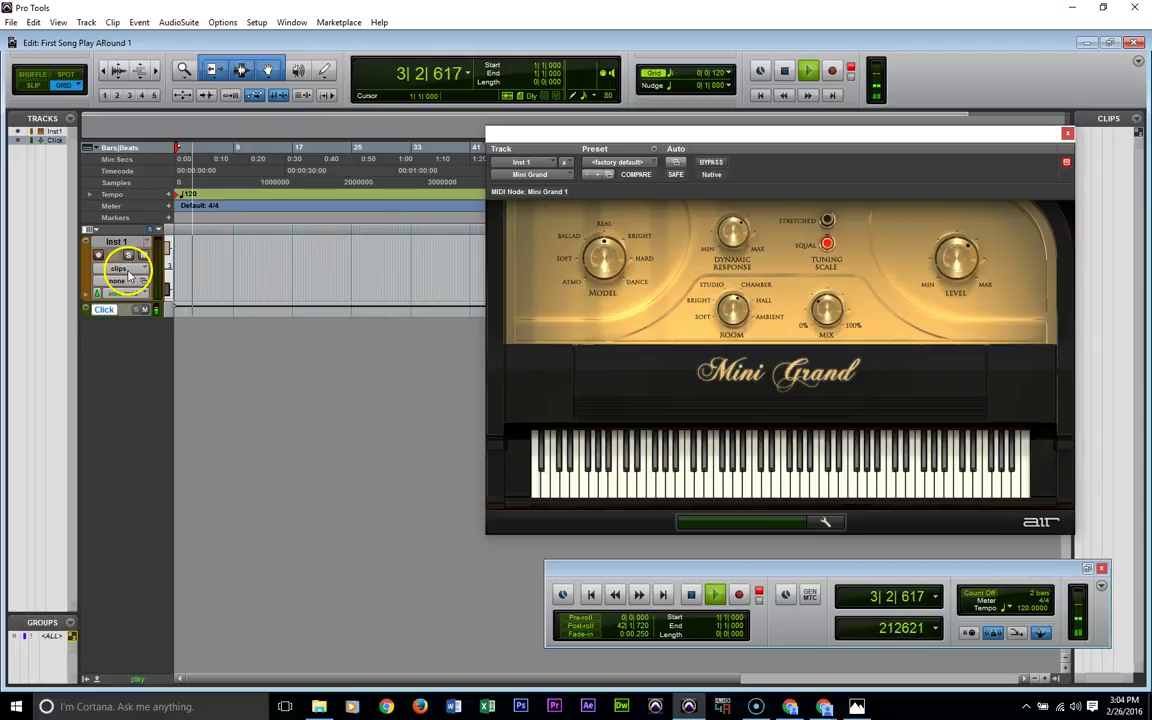
double_click(167, 195)
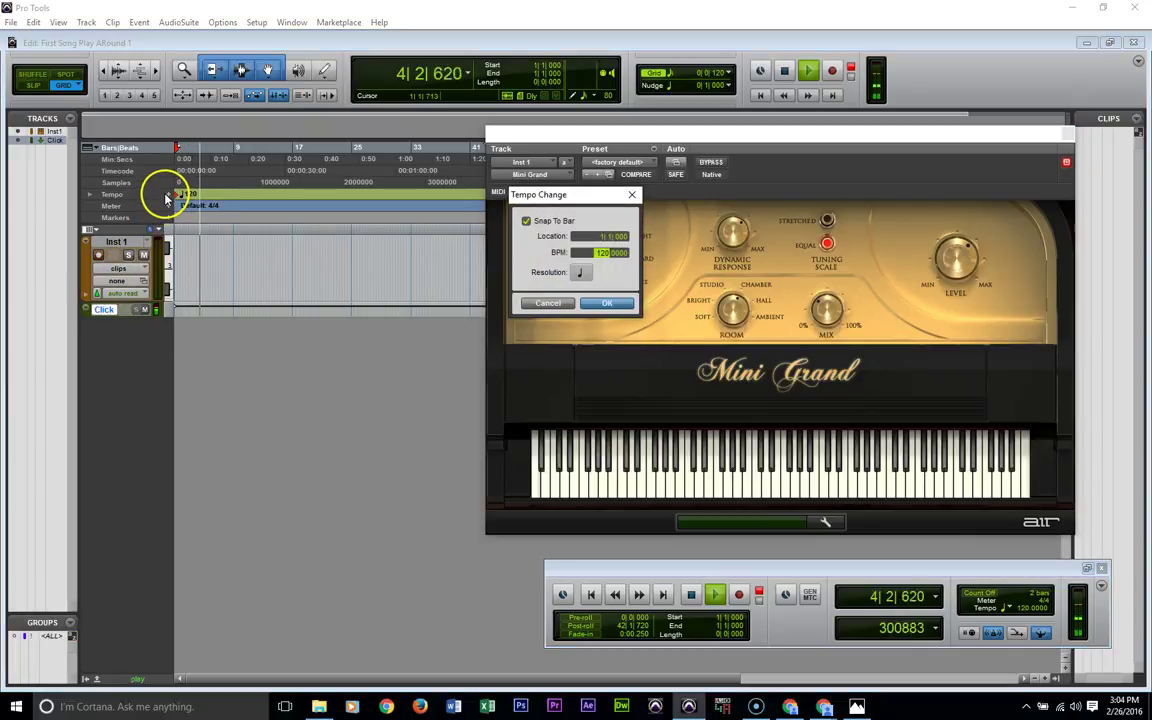
left_click(586, 305)
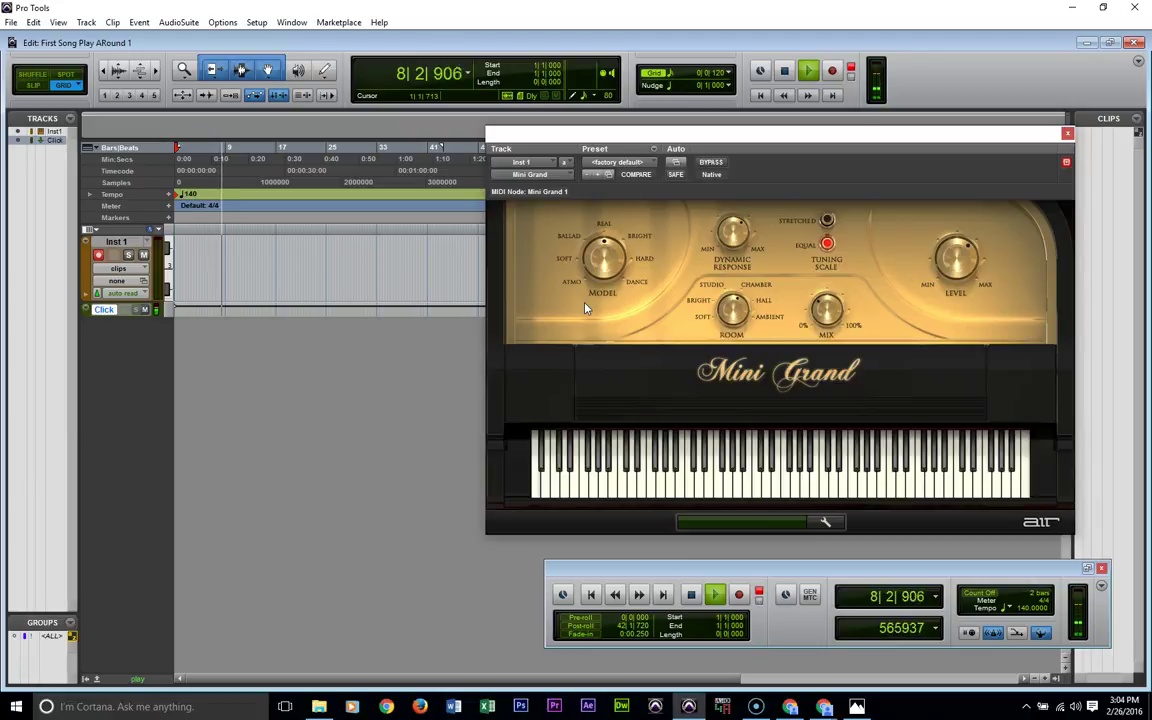
Step: Record a first Mini Grand take on the Inst 1 track during playback, ending the recording while playback continues
left_click(739, 596)
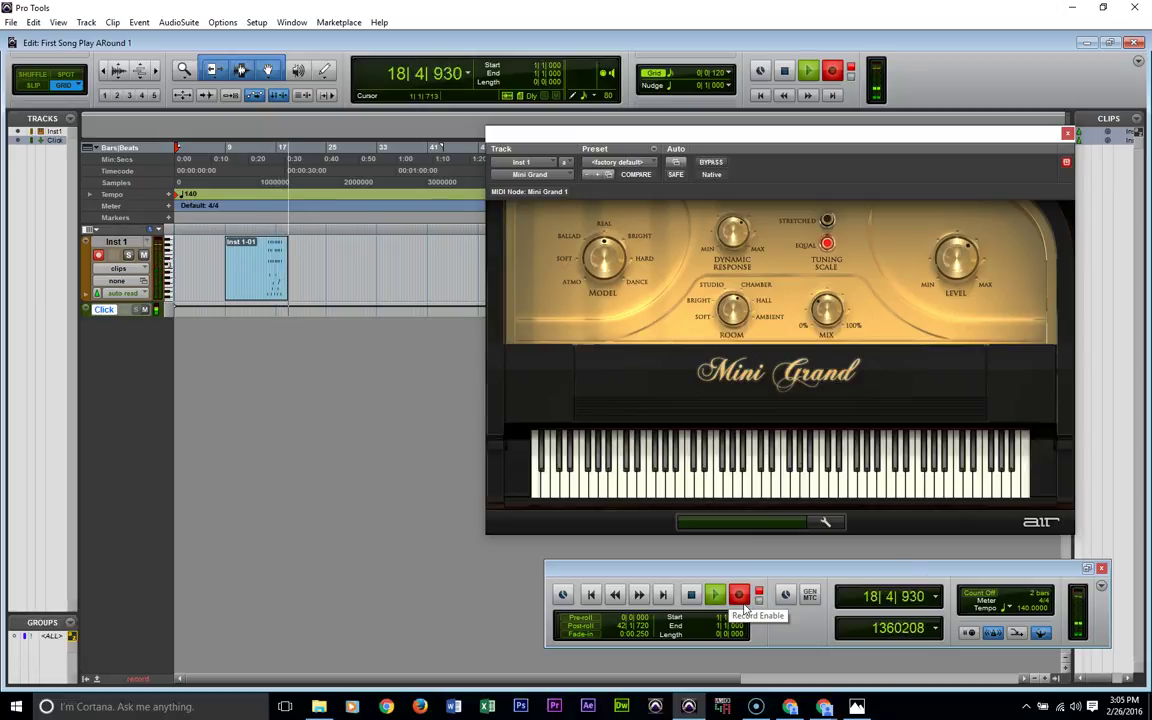
left_click(741, 600)
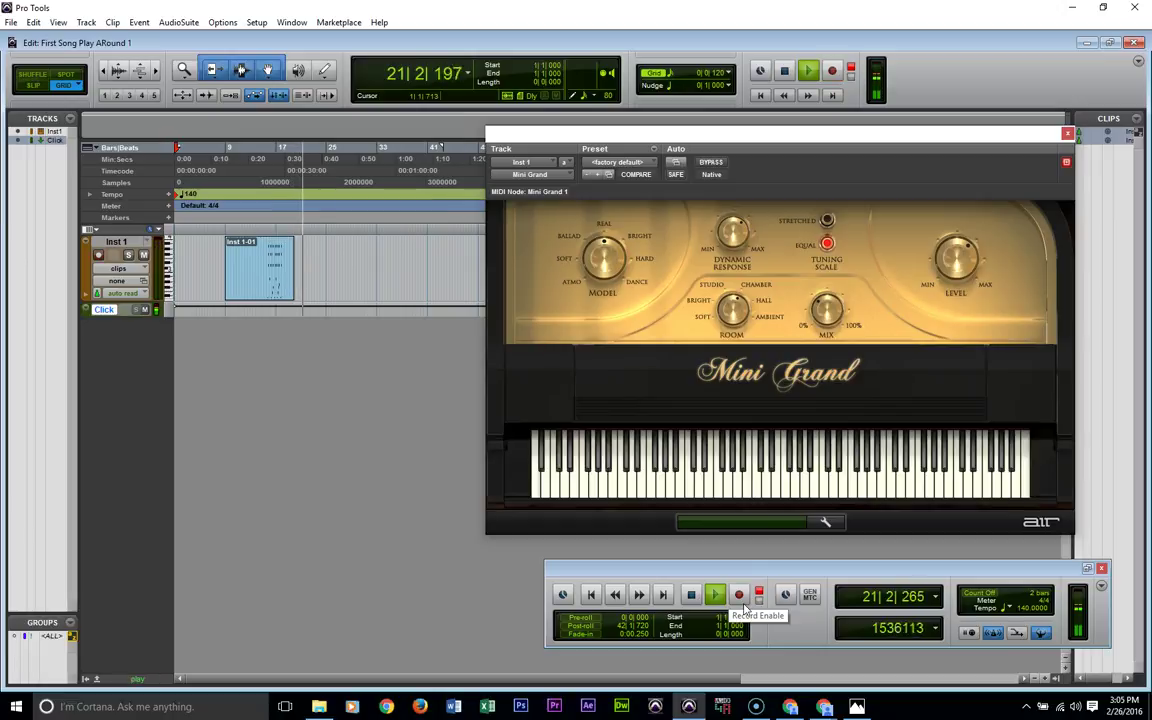
Step: Turn off the metronome, record a second Mini Grand take on the Inst 1 track and stop the transport
double_click(993, 634)
left_click(594, 367)
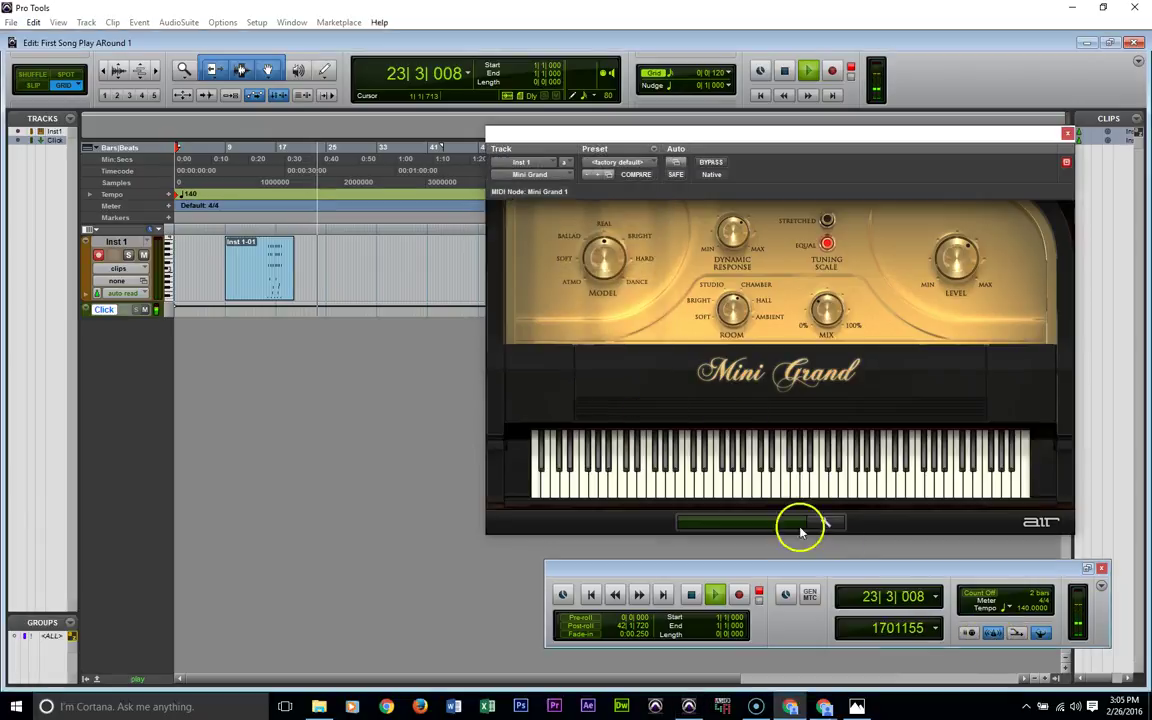
left_click(990, 634)
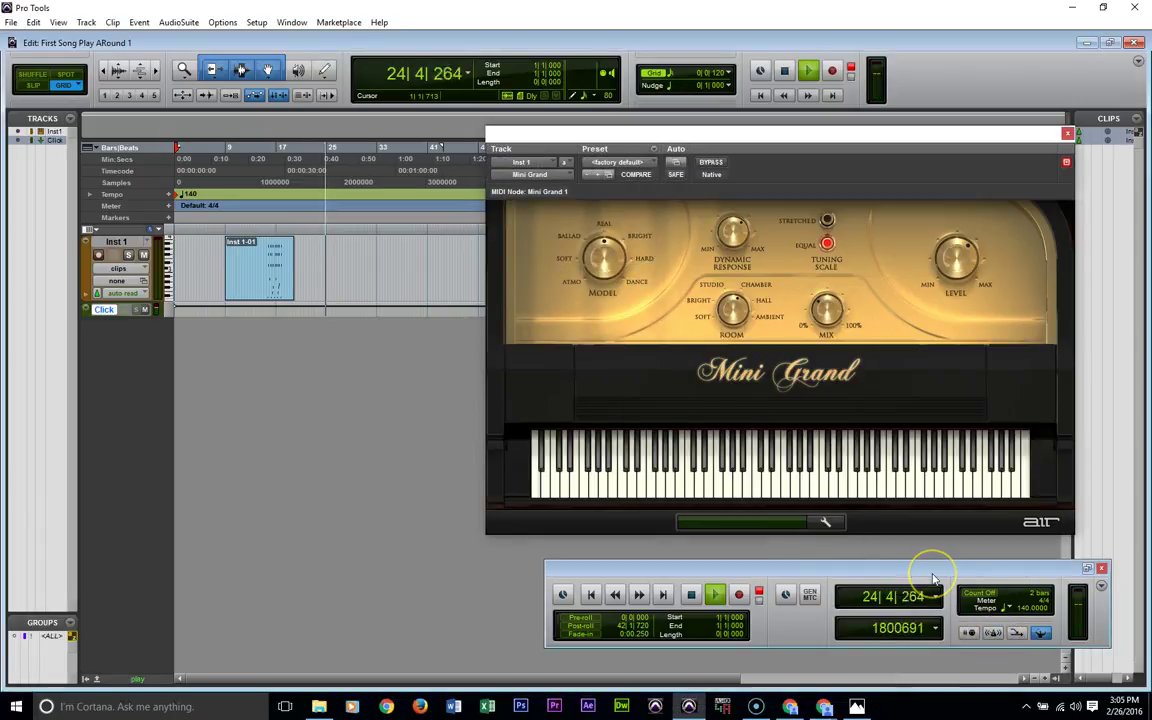
key("F12")
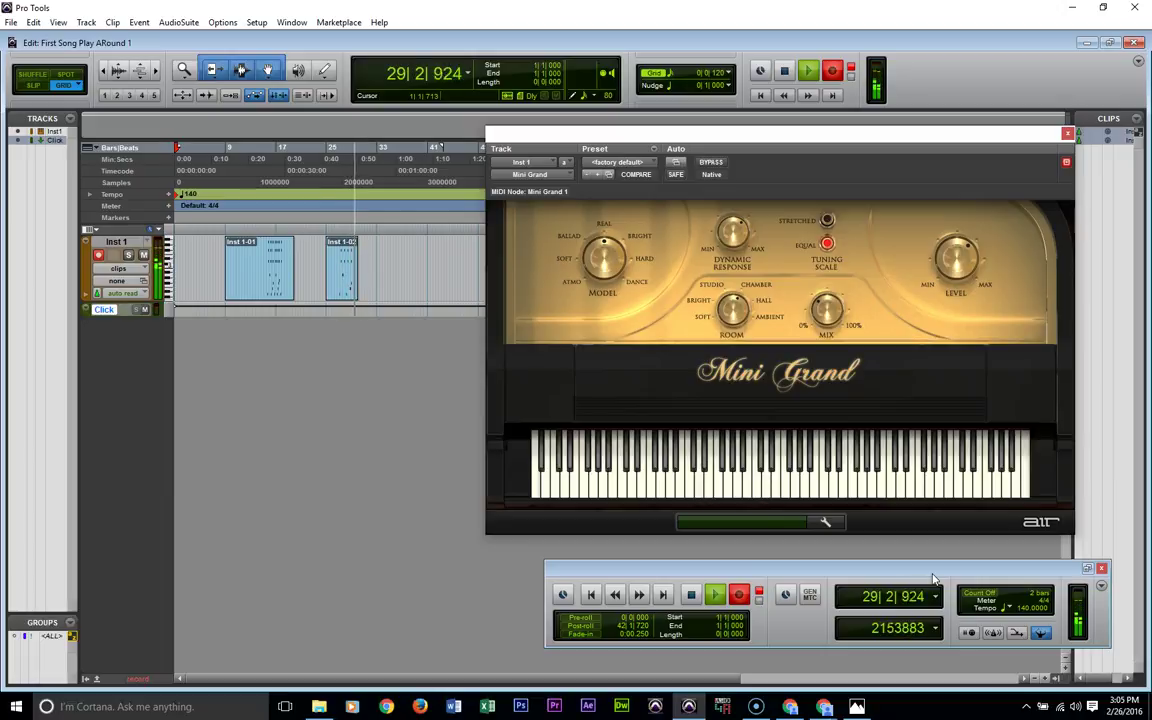
key("space")
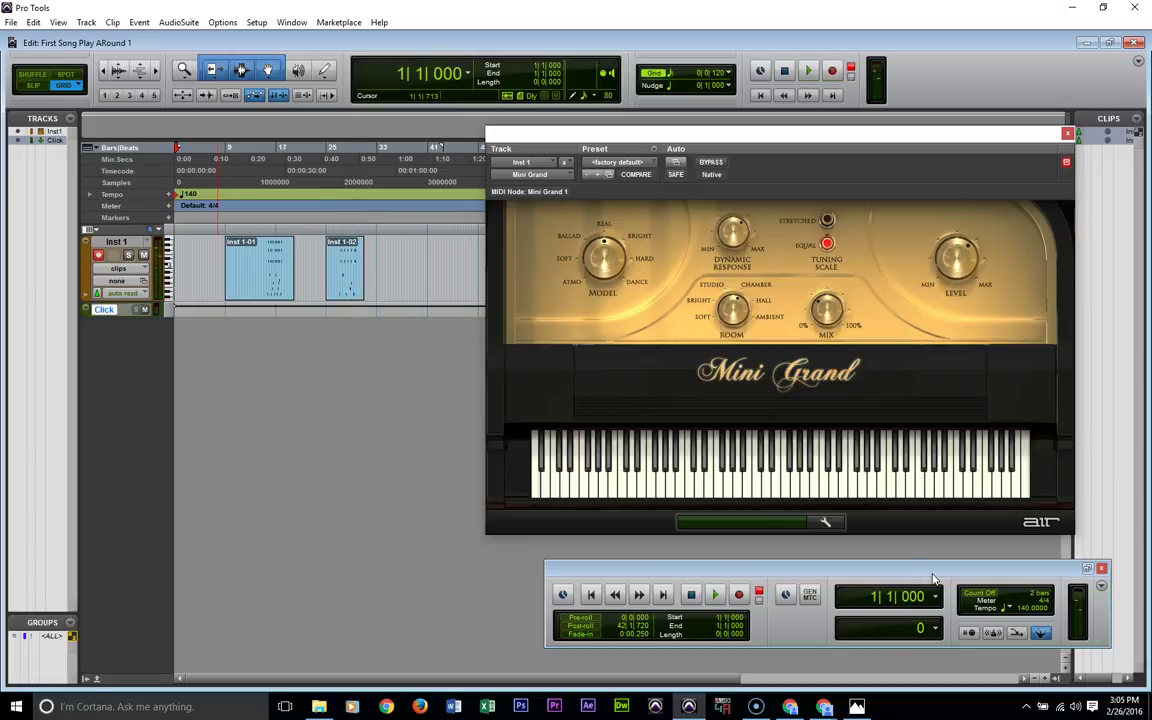
Step: Duplicate the Inst 1 track once with its inserts, sends, automation and group assignments, leaving out the active and alternate playlists
right_click(106, 240)
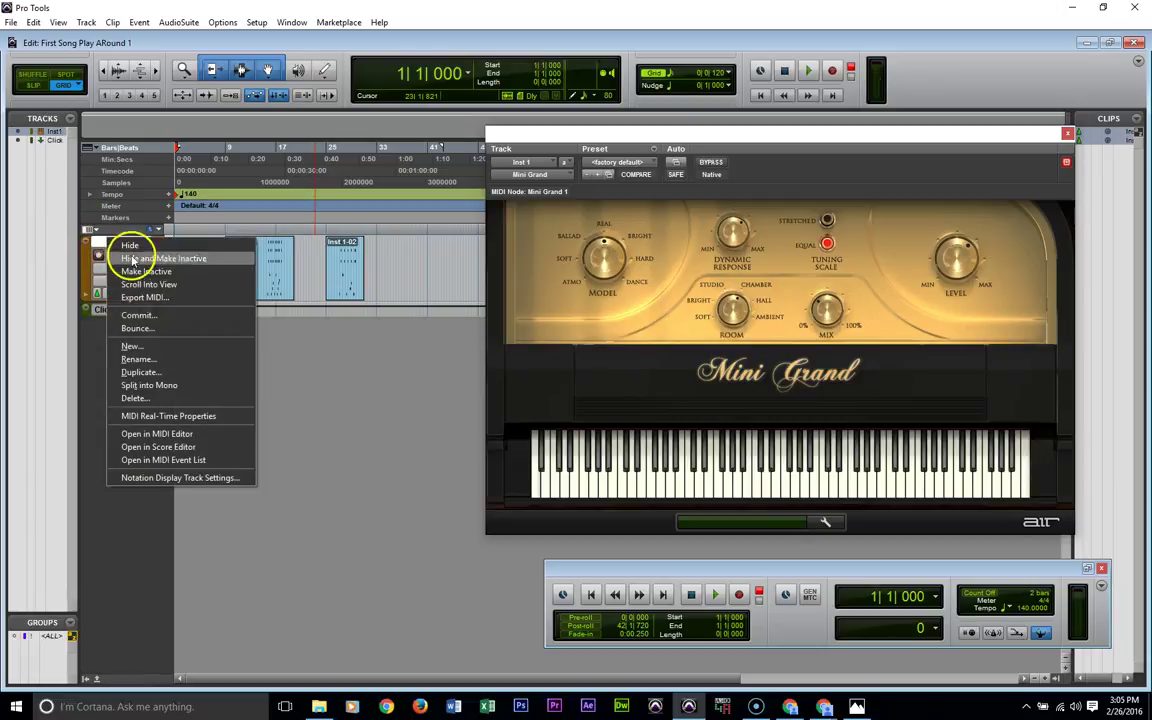
left_click(137, 372)
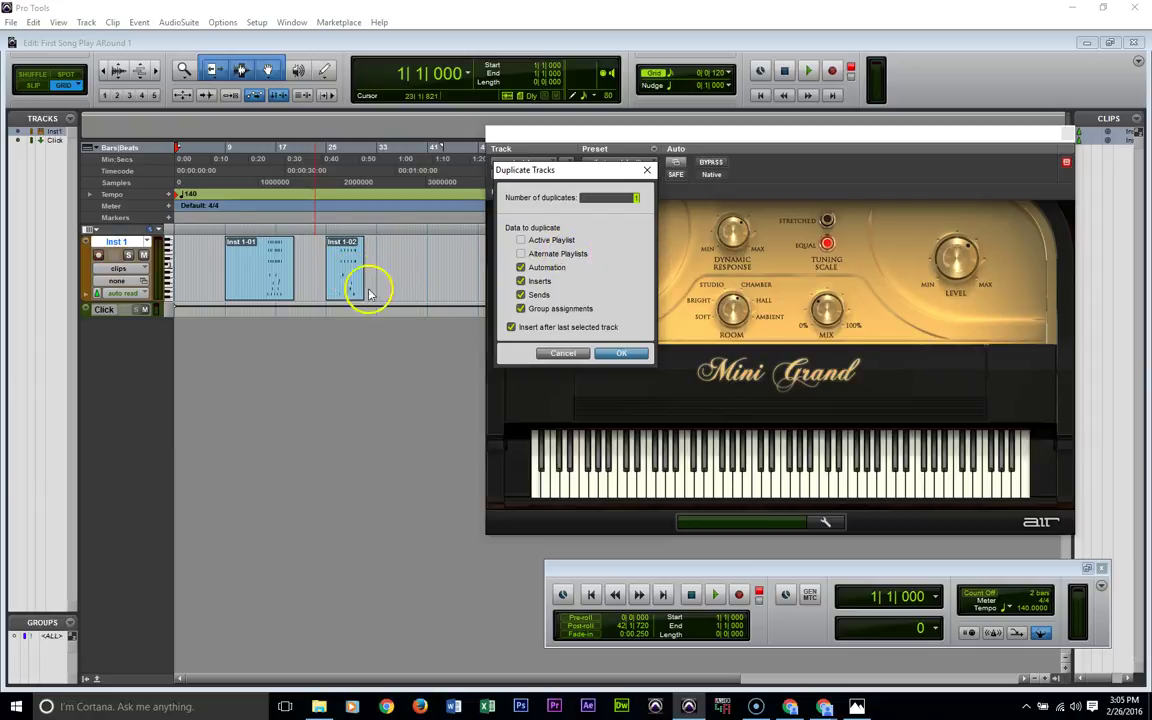
left_click(623, 355)
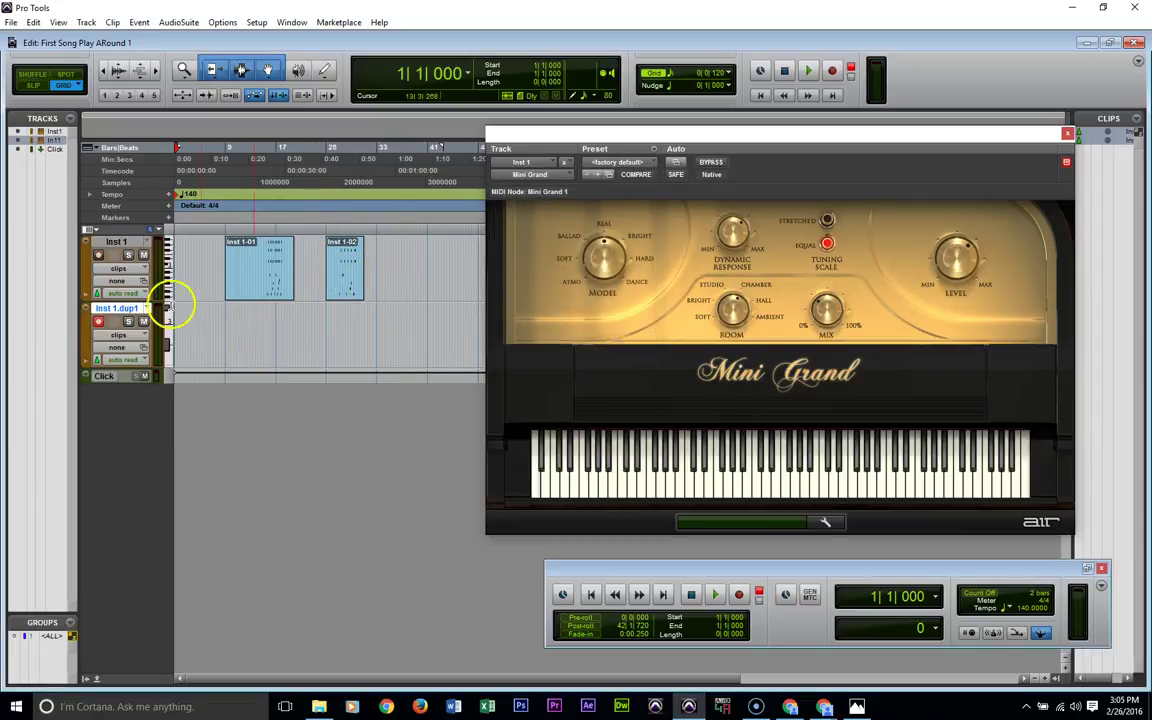
Step: Duplicate the Inst 1 track once more, this time including its active and alternate playlists
right_click(138, 246)
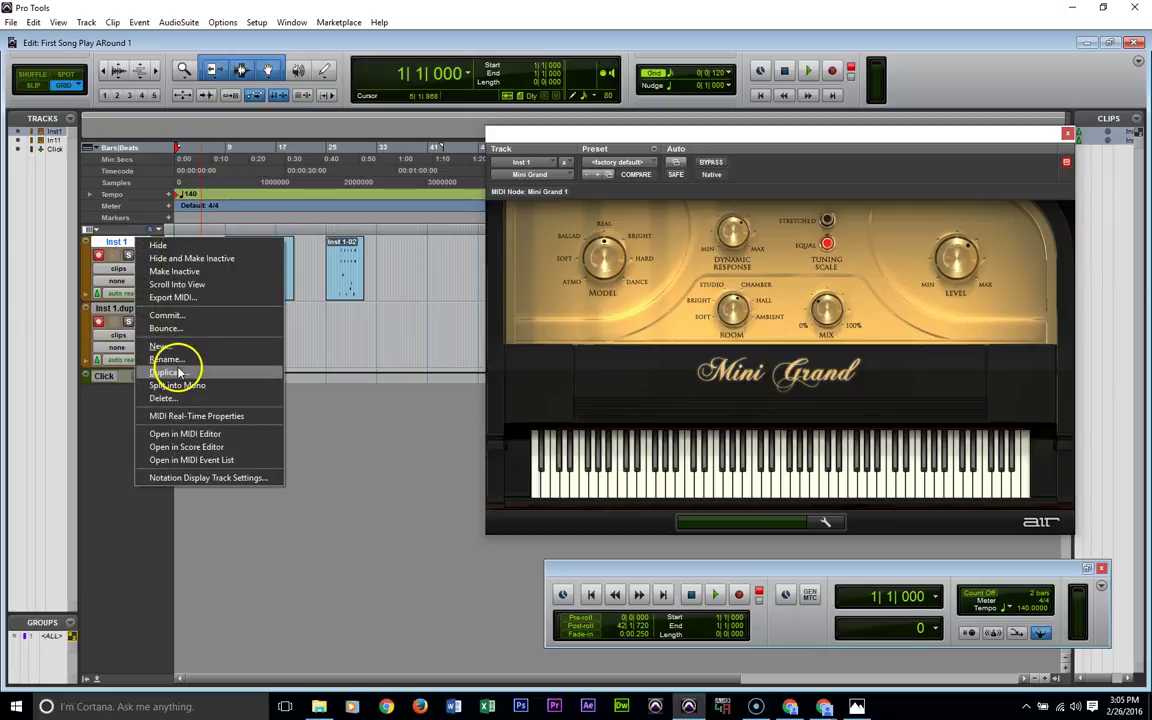
left_click(172, 371)
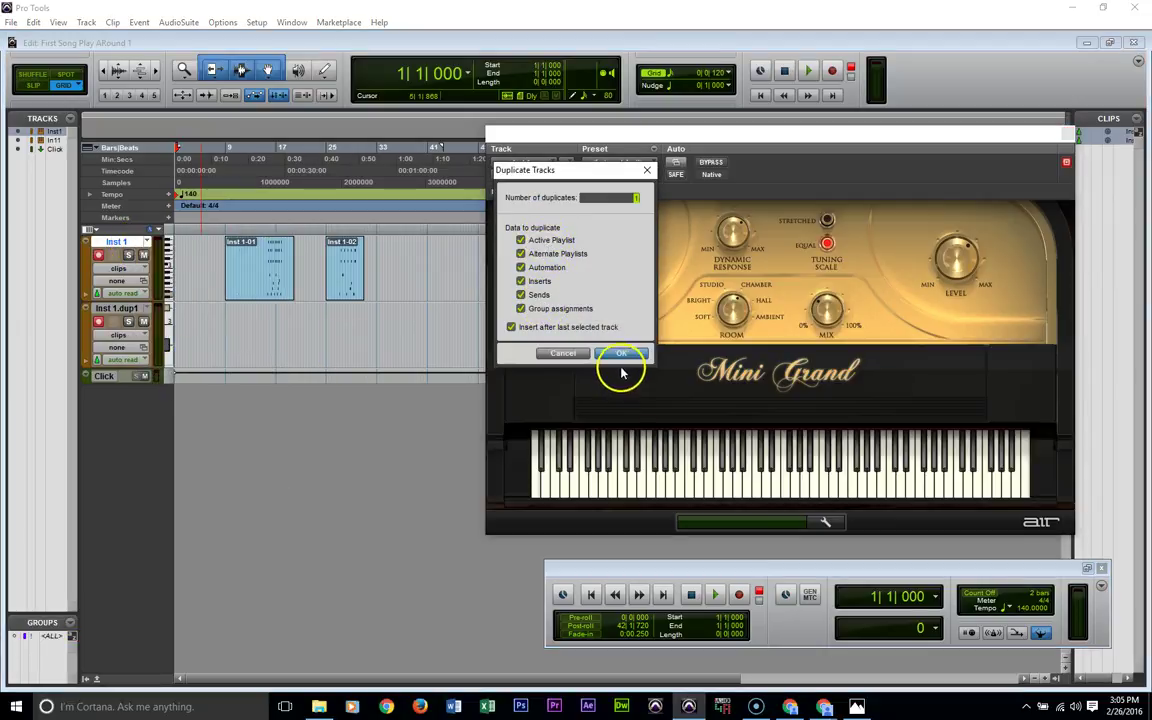
left_click(623, 353)
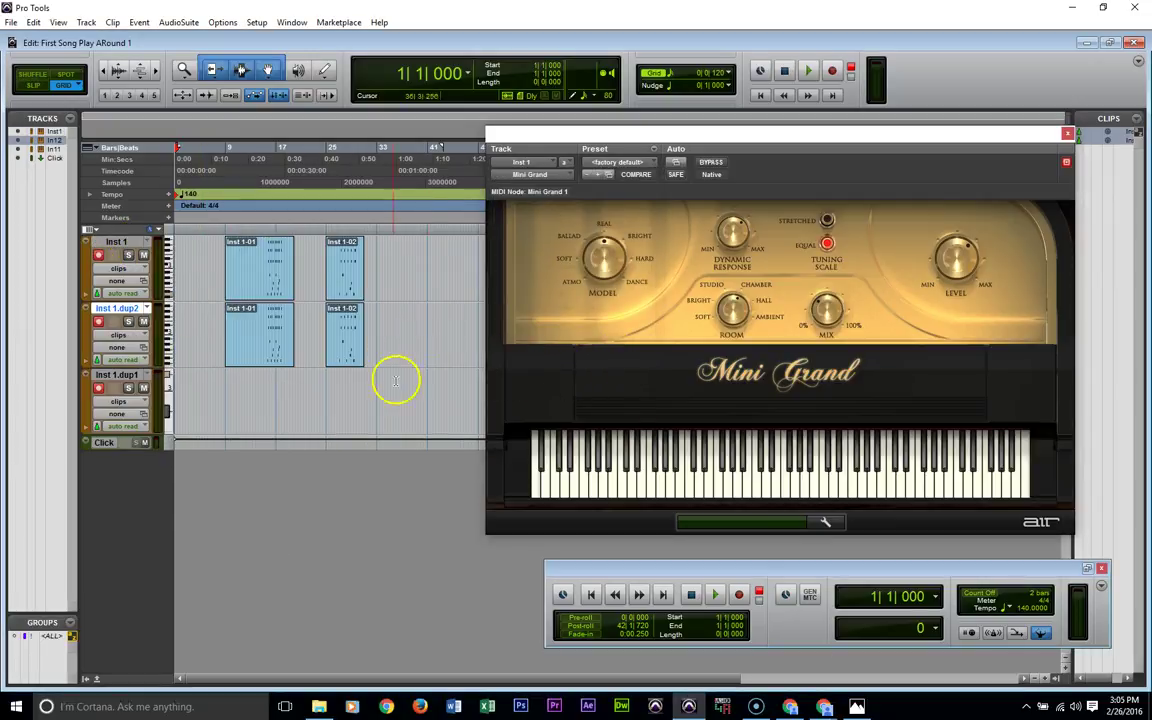
Step: Delete the two copied MIDI clips from the Inst 1.dup2 track, keeping the track itself
left_click(375, 321)
left_click_drag(375, 321, 362, 321)
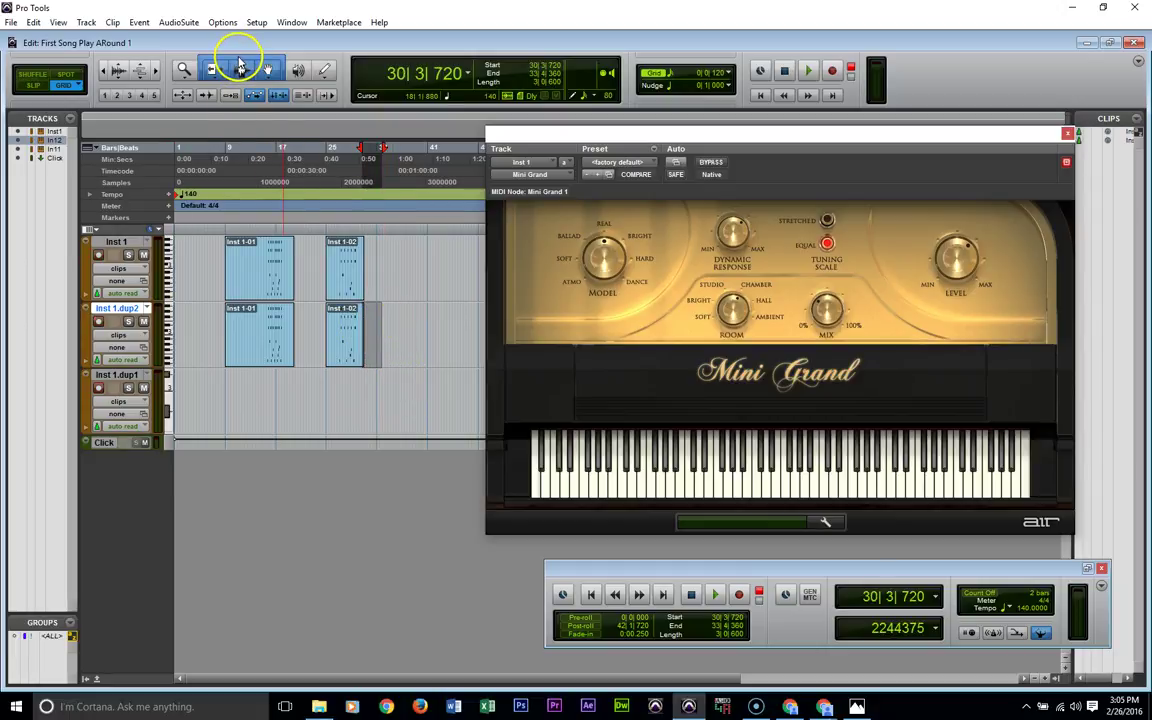
left_click(267, 76)
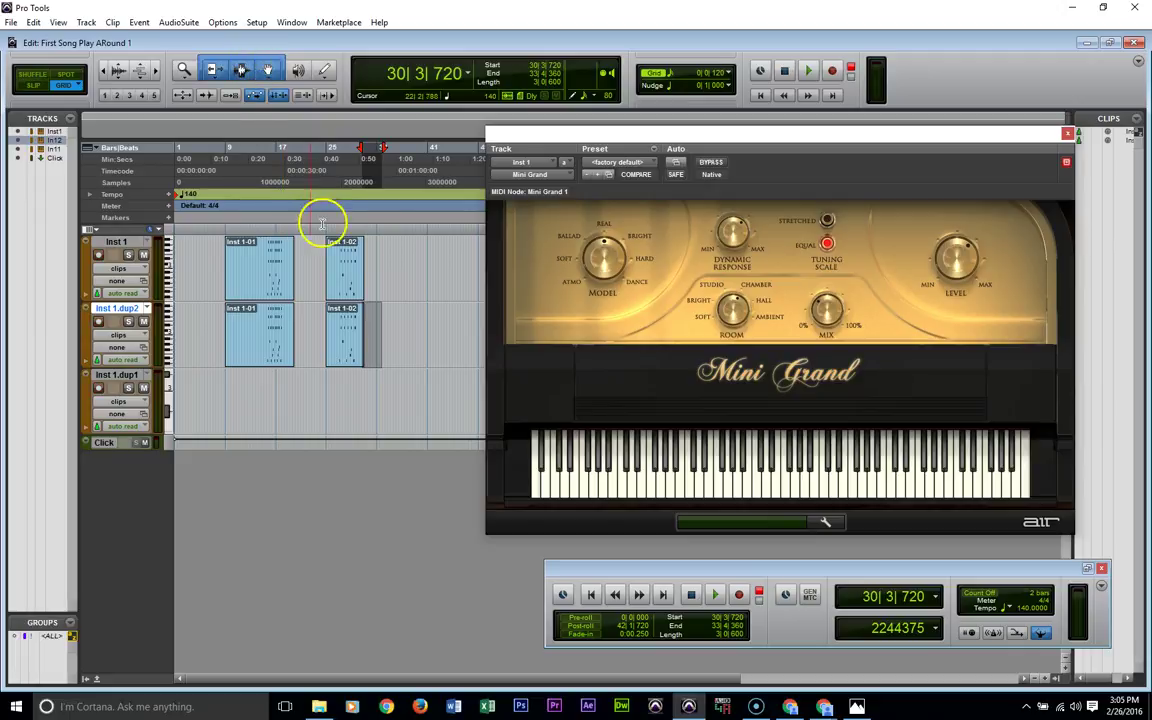
left_click(157, 311)
key("Delete")
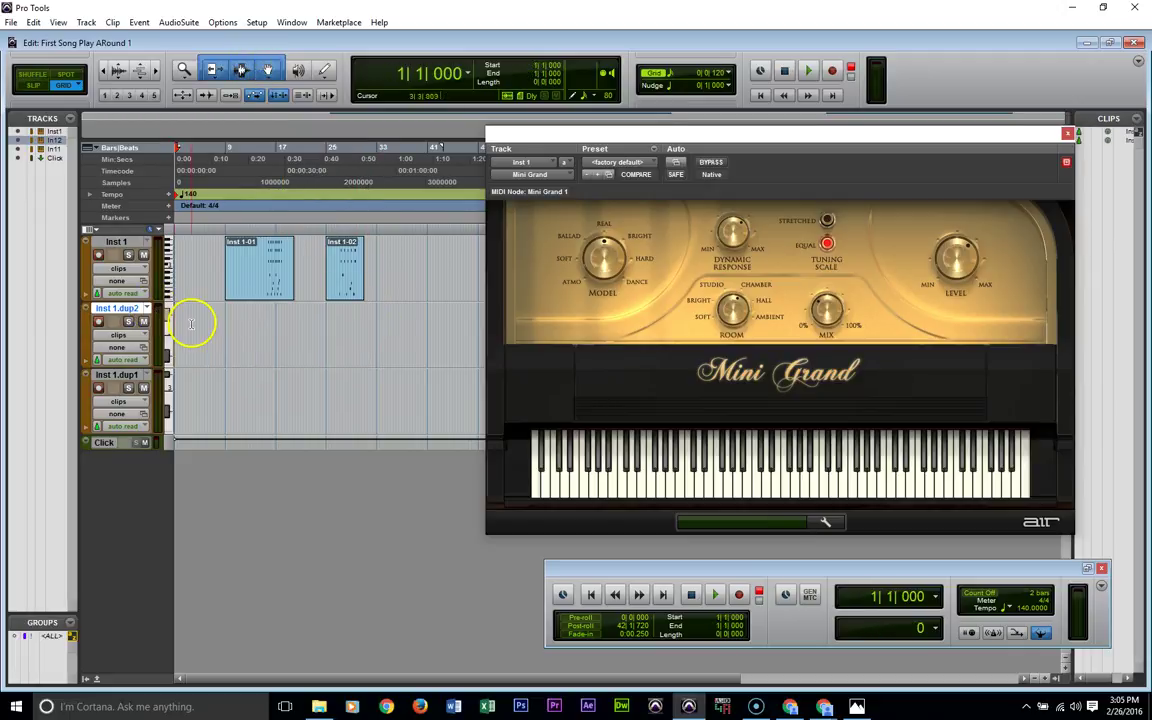
Step: Record-enable only the Inst 1.dup2 track and start recording on it from 32|2|720
left_click(96, 387)
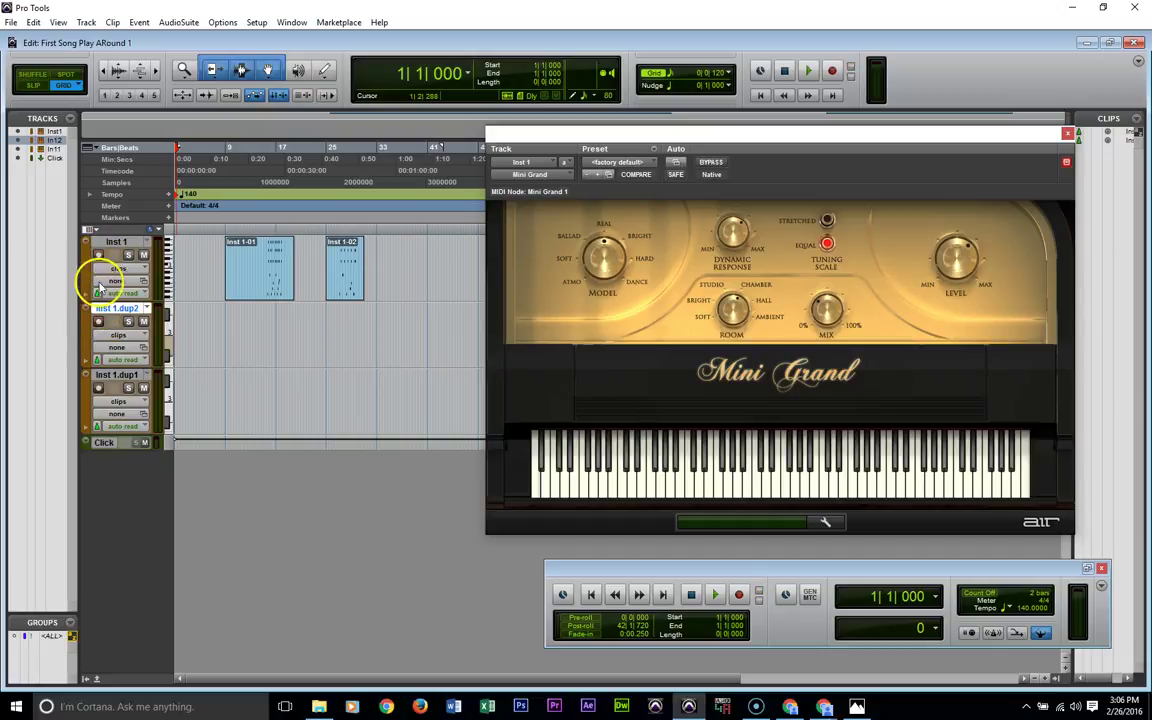
left_click(100, 322)
left_click(357, 310)
left_click(375, 314)
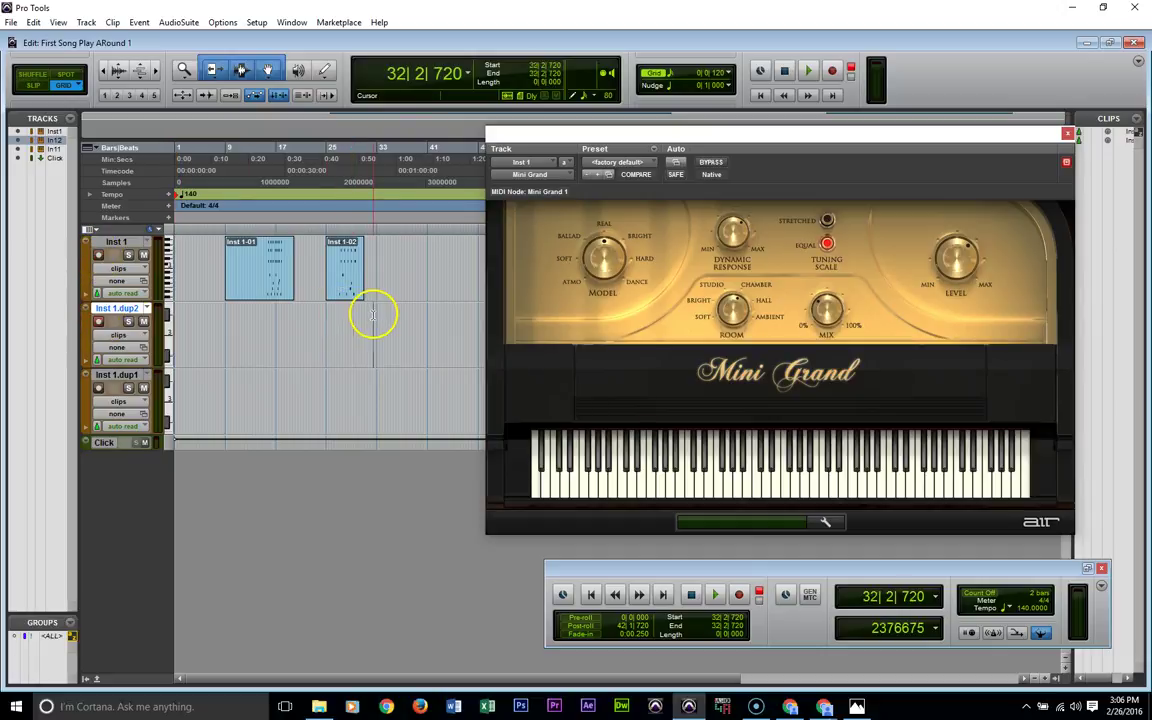
key("ctrl+space")
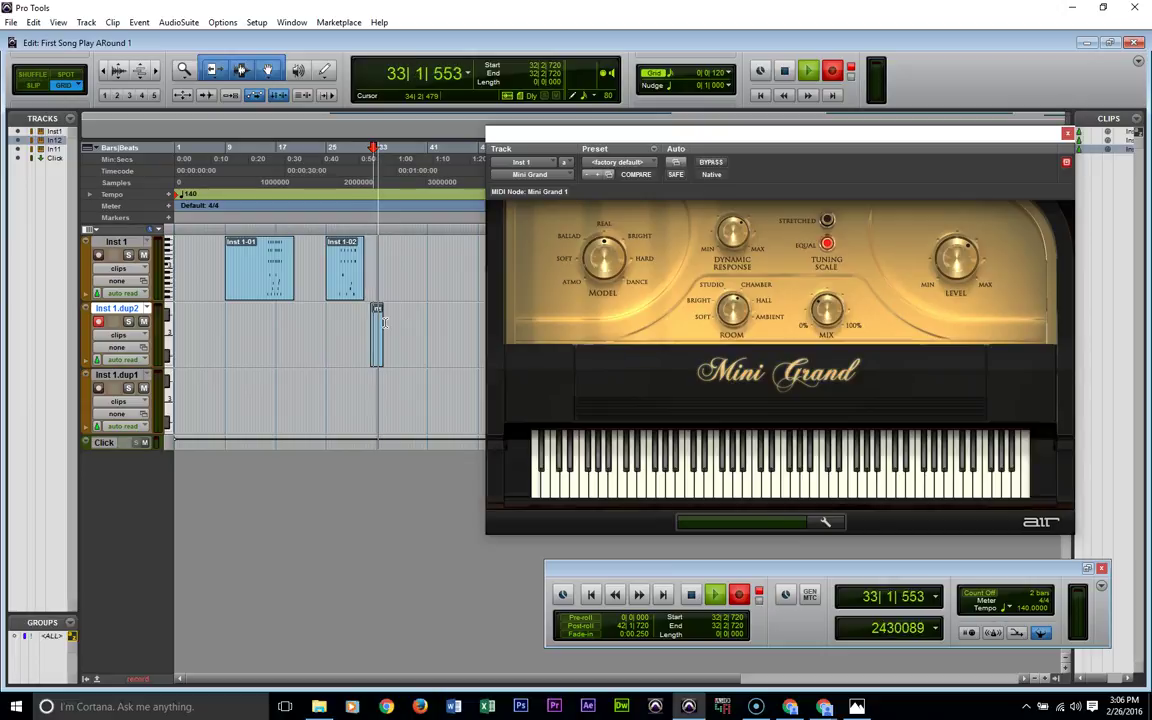
Step: Record-enable Inst 1.dup1 together with Inst 1.dup2, record a piano take on both tracks at once and stop the transport
left_click(115, 399)
left_click(101, 387)
left_click(104, 322)
left_click(103, 321)
left_click(100, 380)
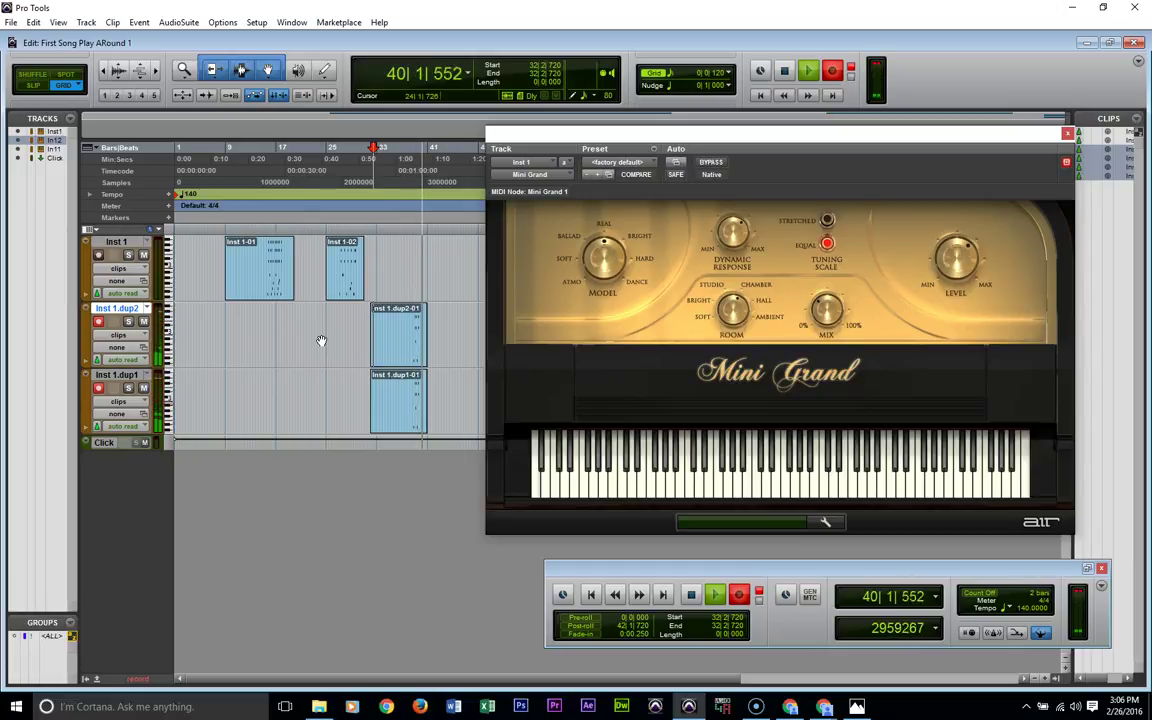
key("space")
left_click(246, 399)
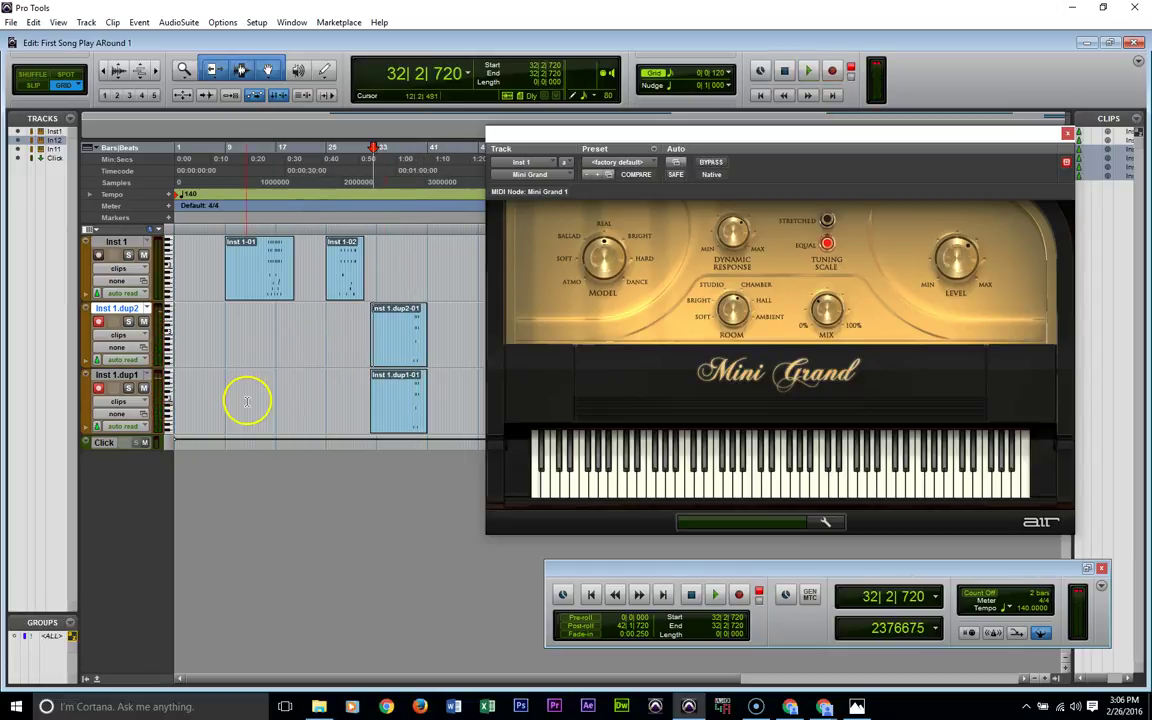